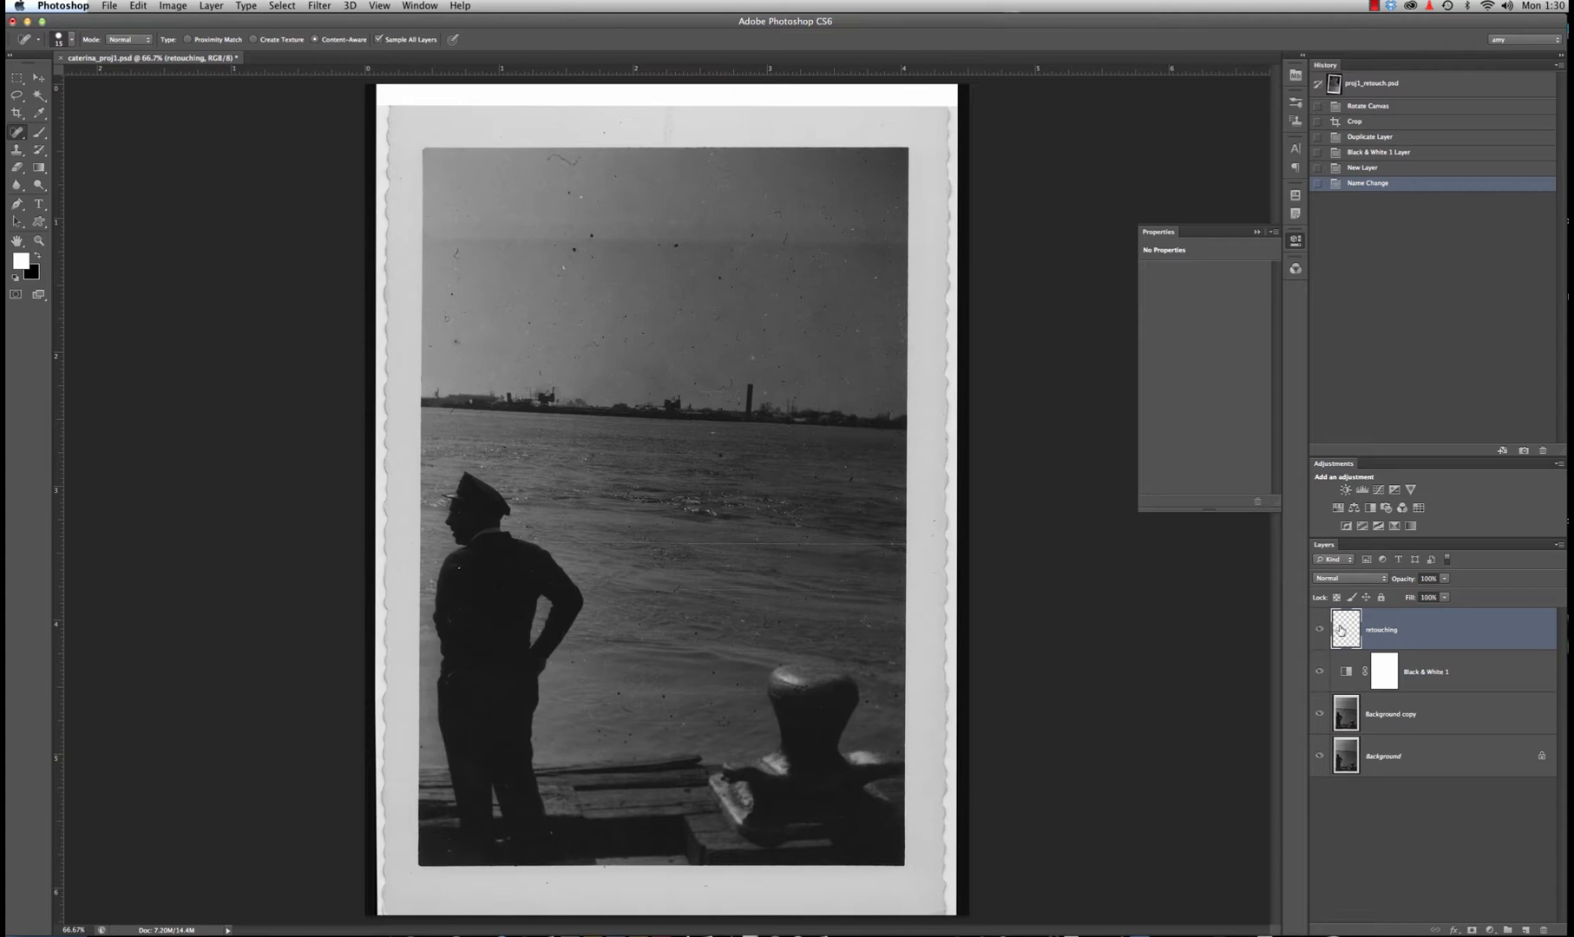
Hide the original Background layer and examine the dust and scratches in the water and sky up close
mouse_move(1320, 674)
left_mouse_down()
mouse_move(1321, 766)
mouse_move(1325, 673)
left_mouse_up()
key("super+plus")
key("super+plus")
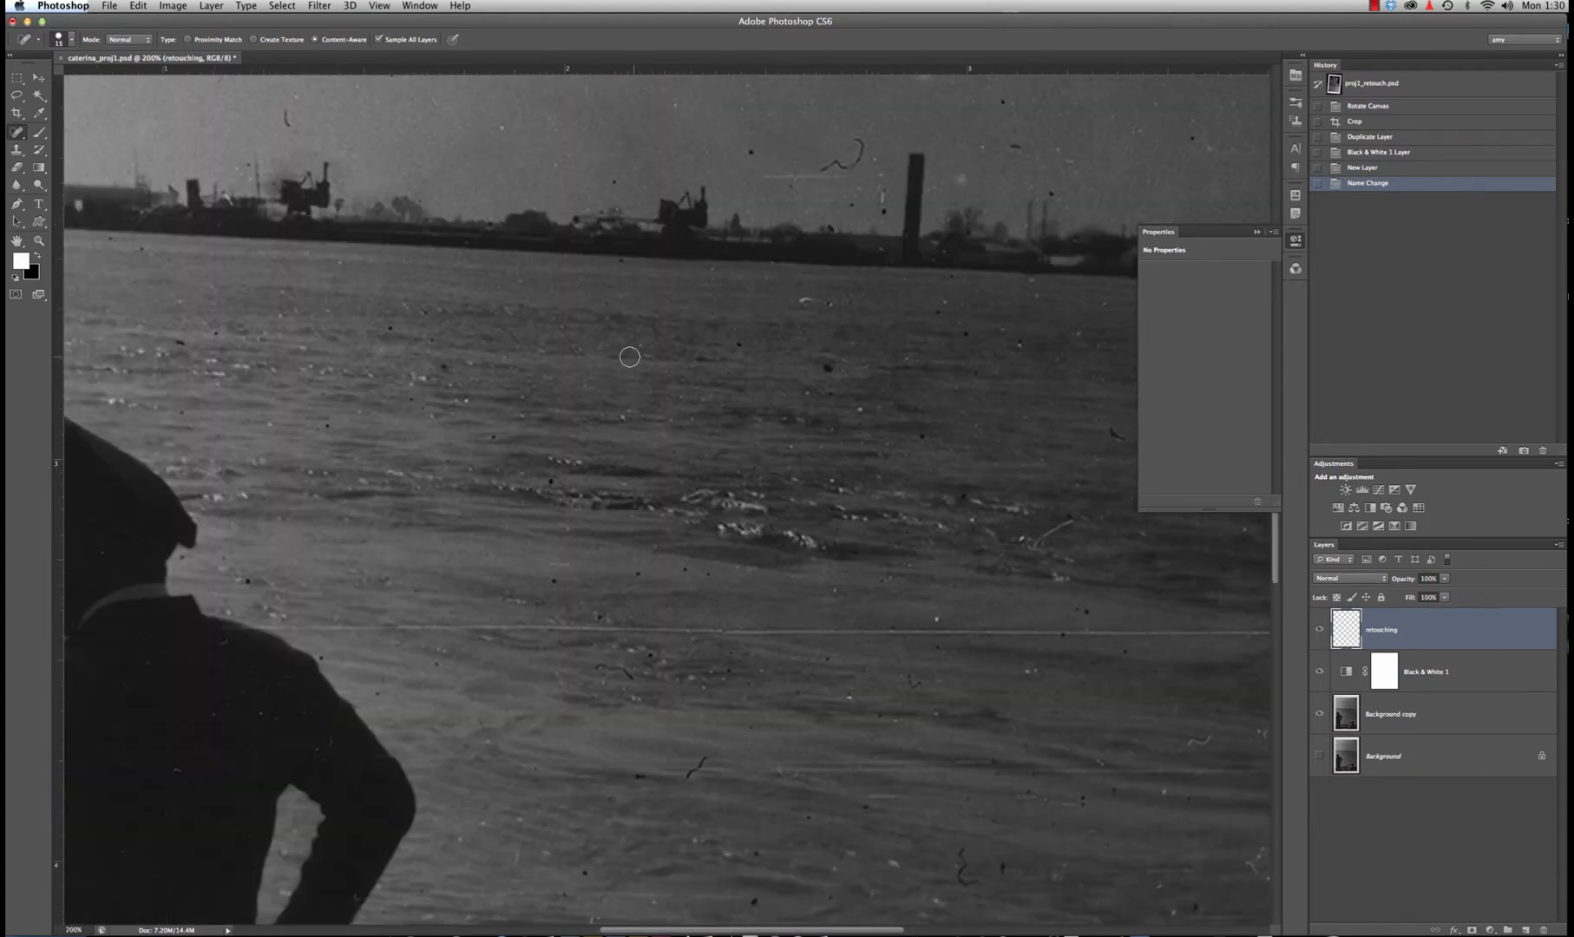
left_click_drag(708, 528, 1016, 631)
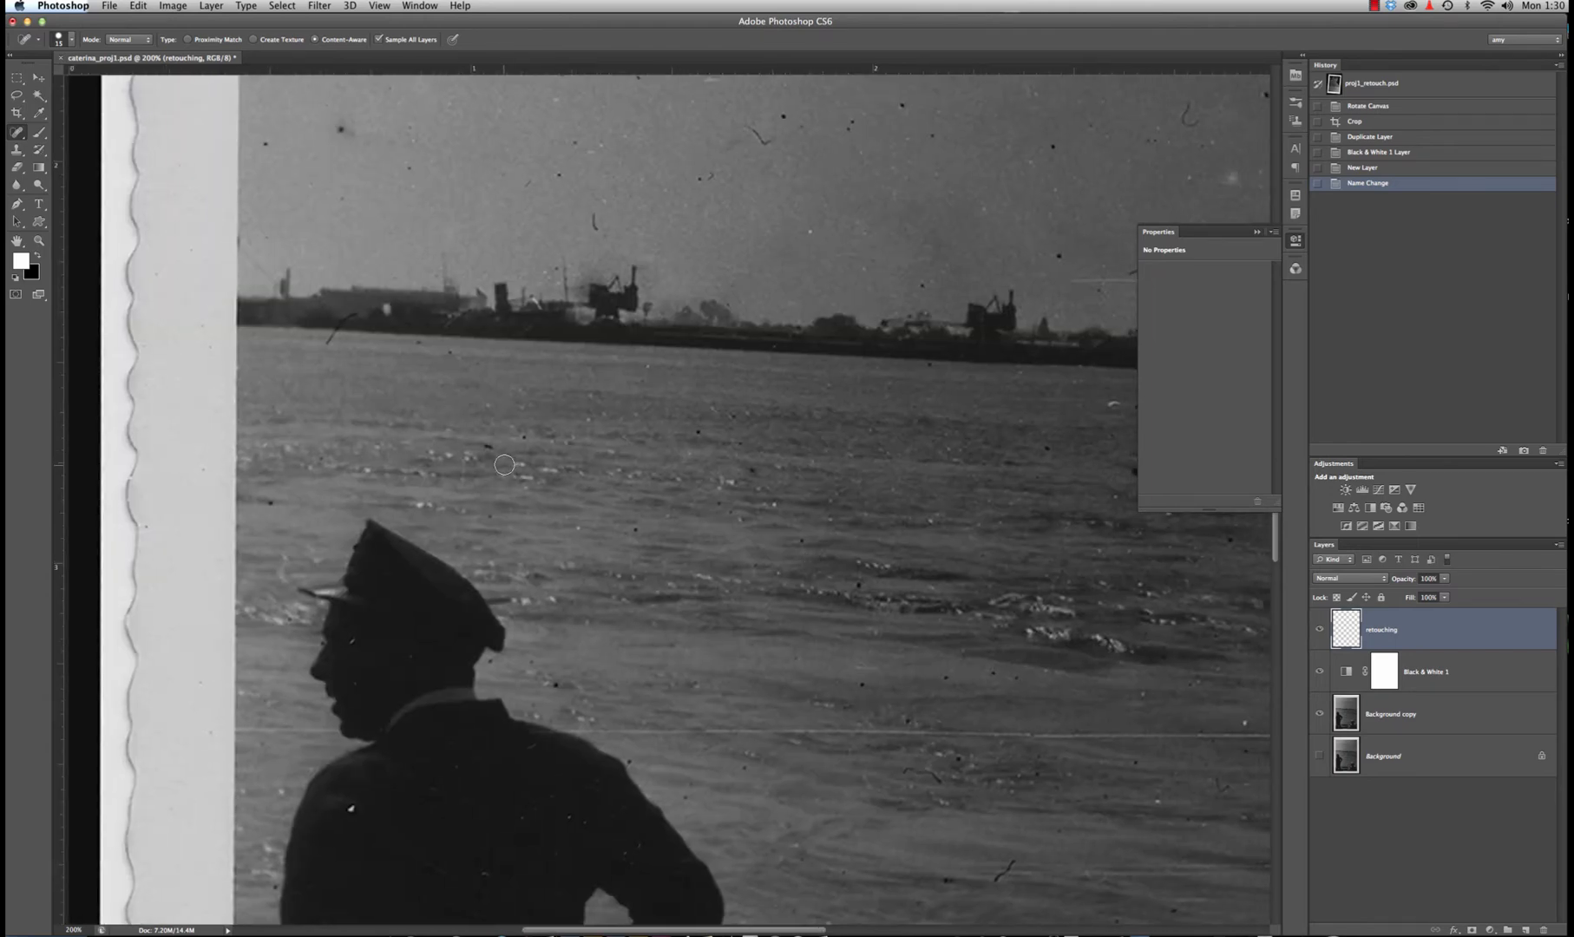
key("super+minus")
key("super+minus")
key("super+plus")
key("super+plus")
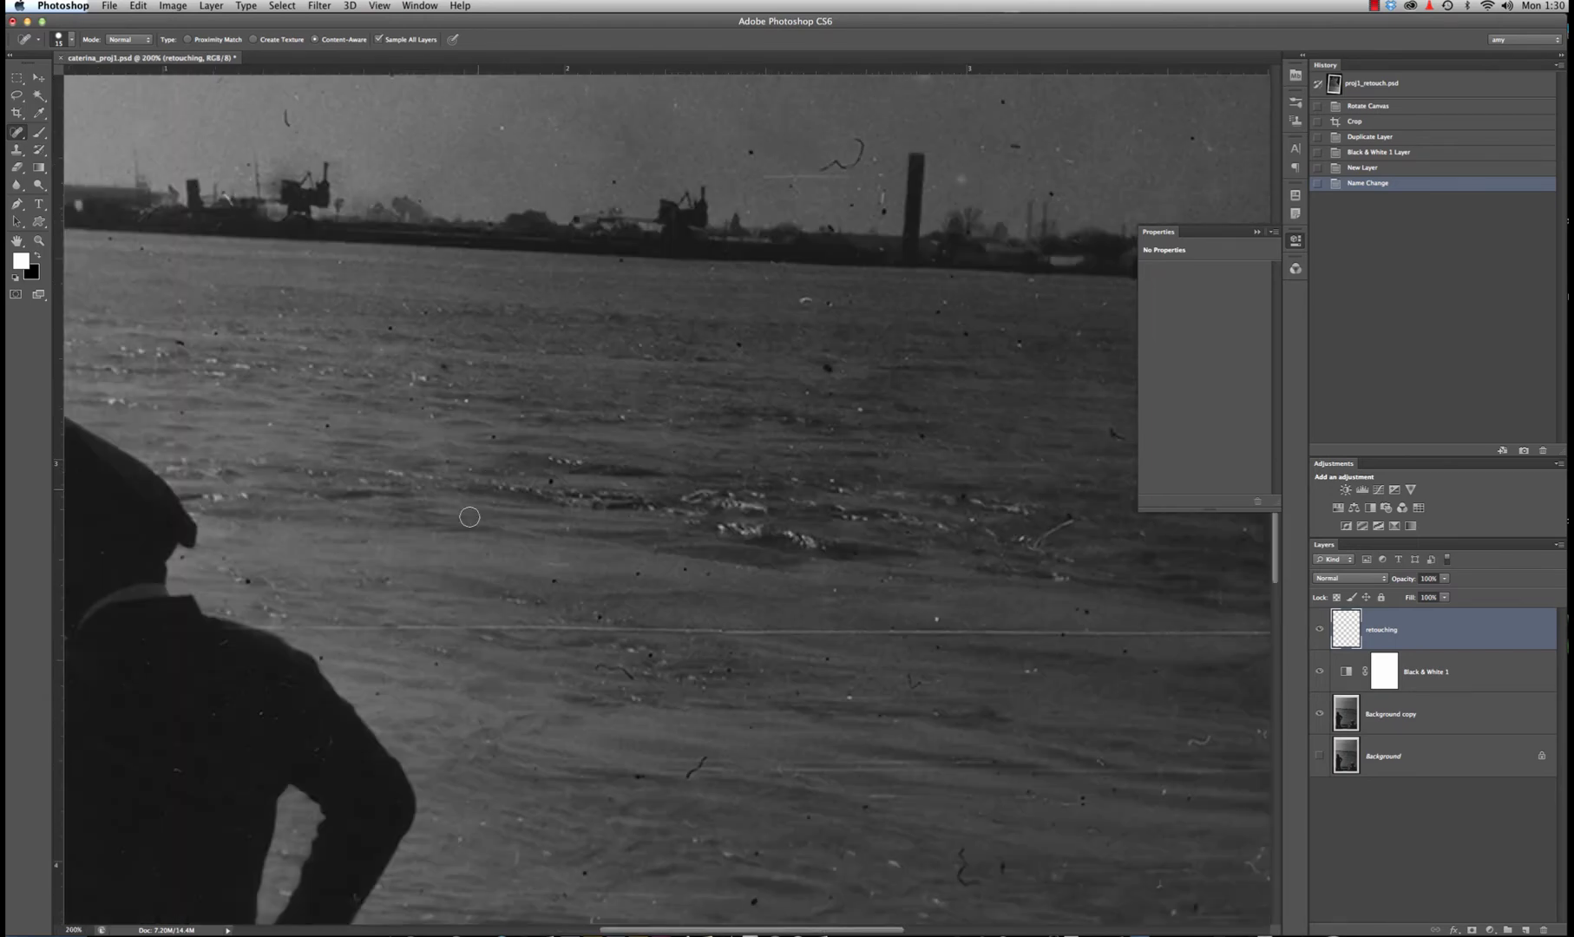
left_click_drag(420, 413, 564, 673)
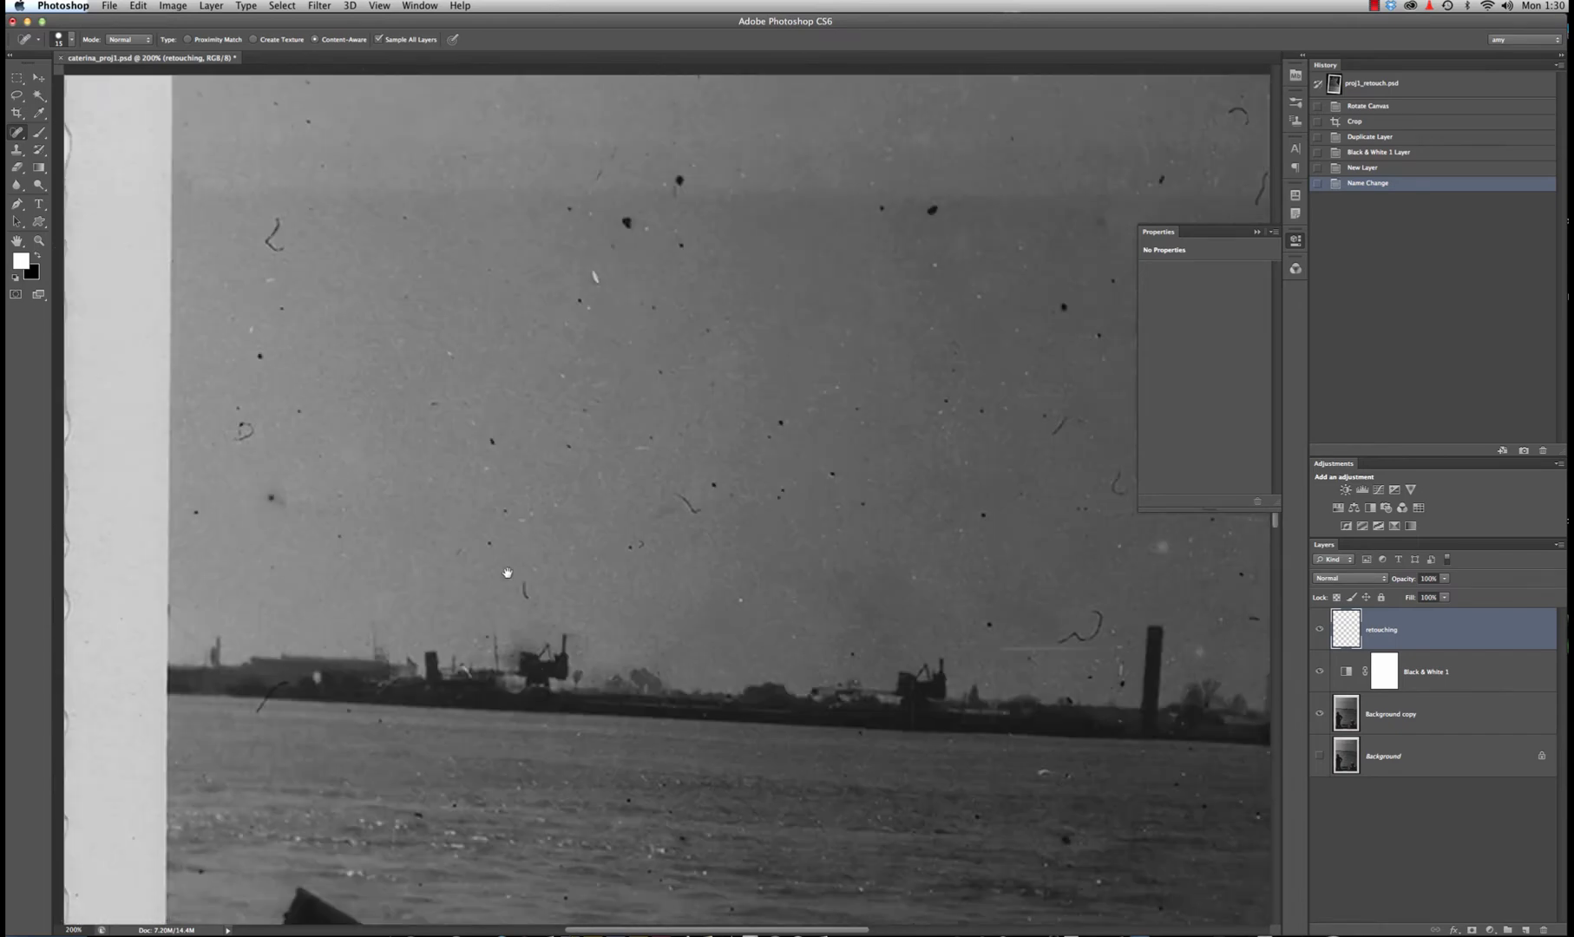
left_click_drag(393, 462, 449, 565)
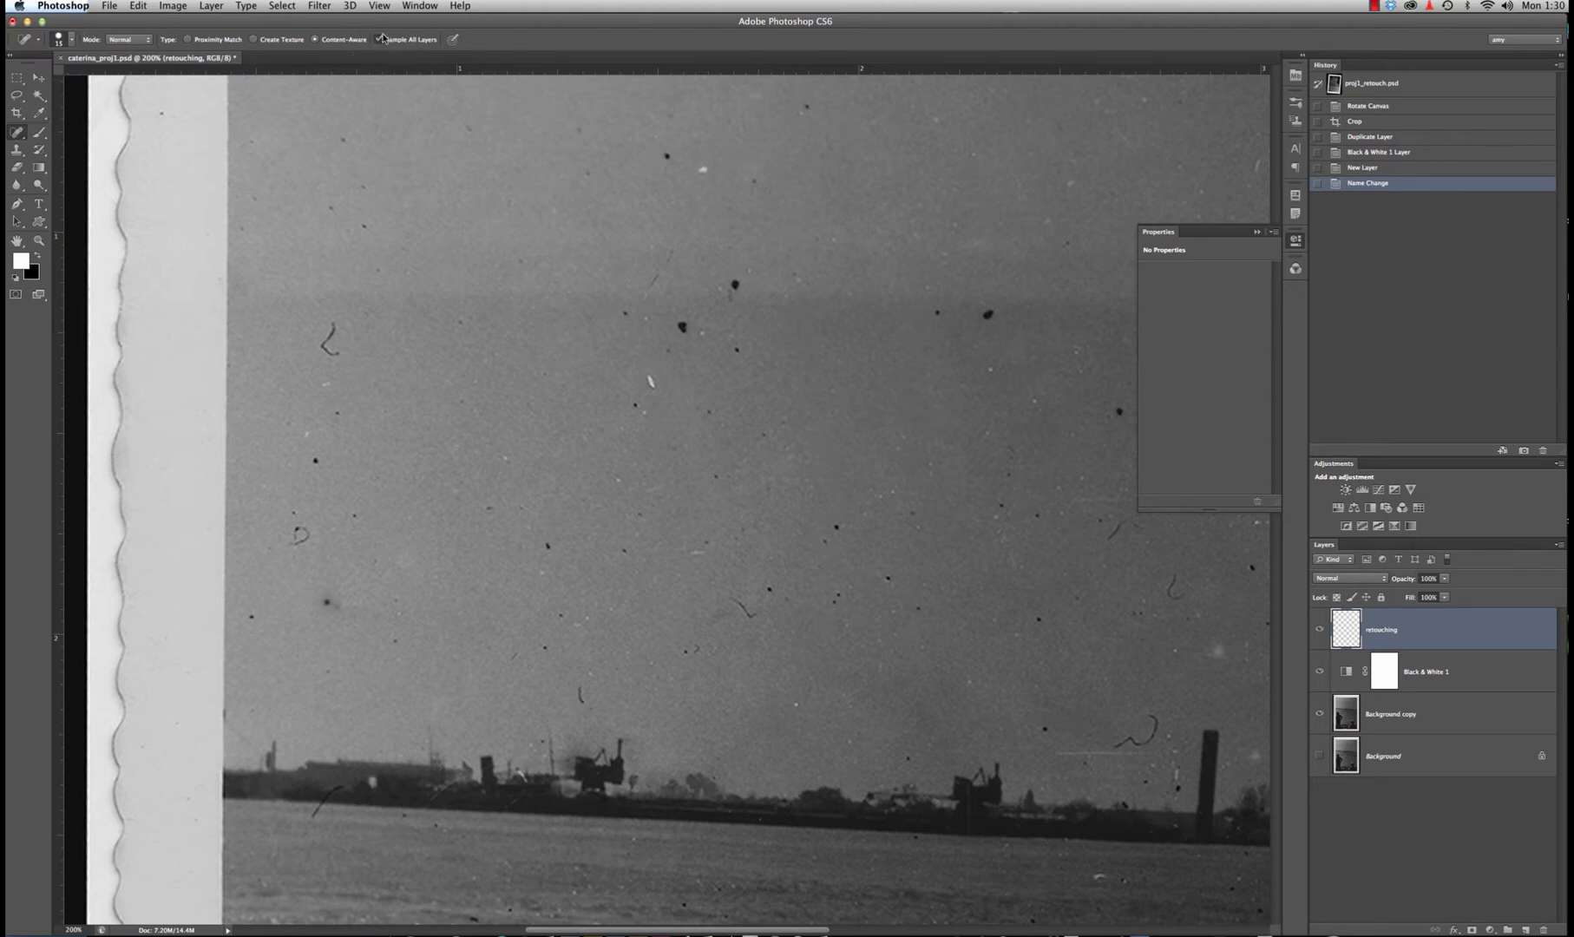
Heal the hook-shaped scratch in the left sky using the Spot Healing Brush with Sample All Layers on
mouse_move(330, 329)
left_mouse_down()
mouse_move(327, 356)
mouse_move(332, 330)
mouse_move(347, 356)
mouse_move(325, 345)
mouse_move(334, 361)
left_mouse_up()
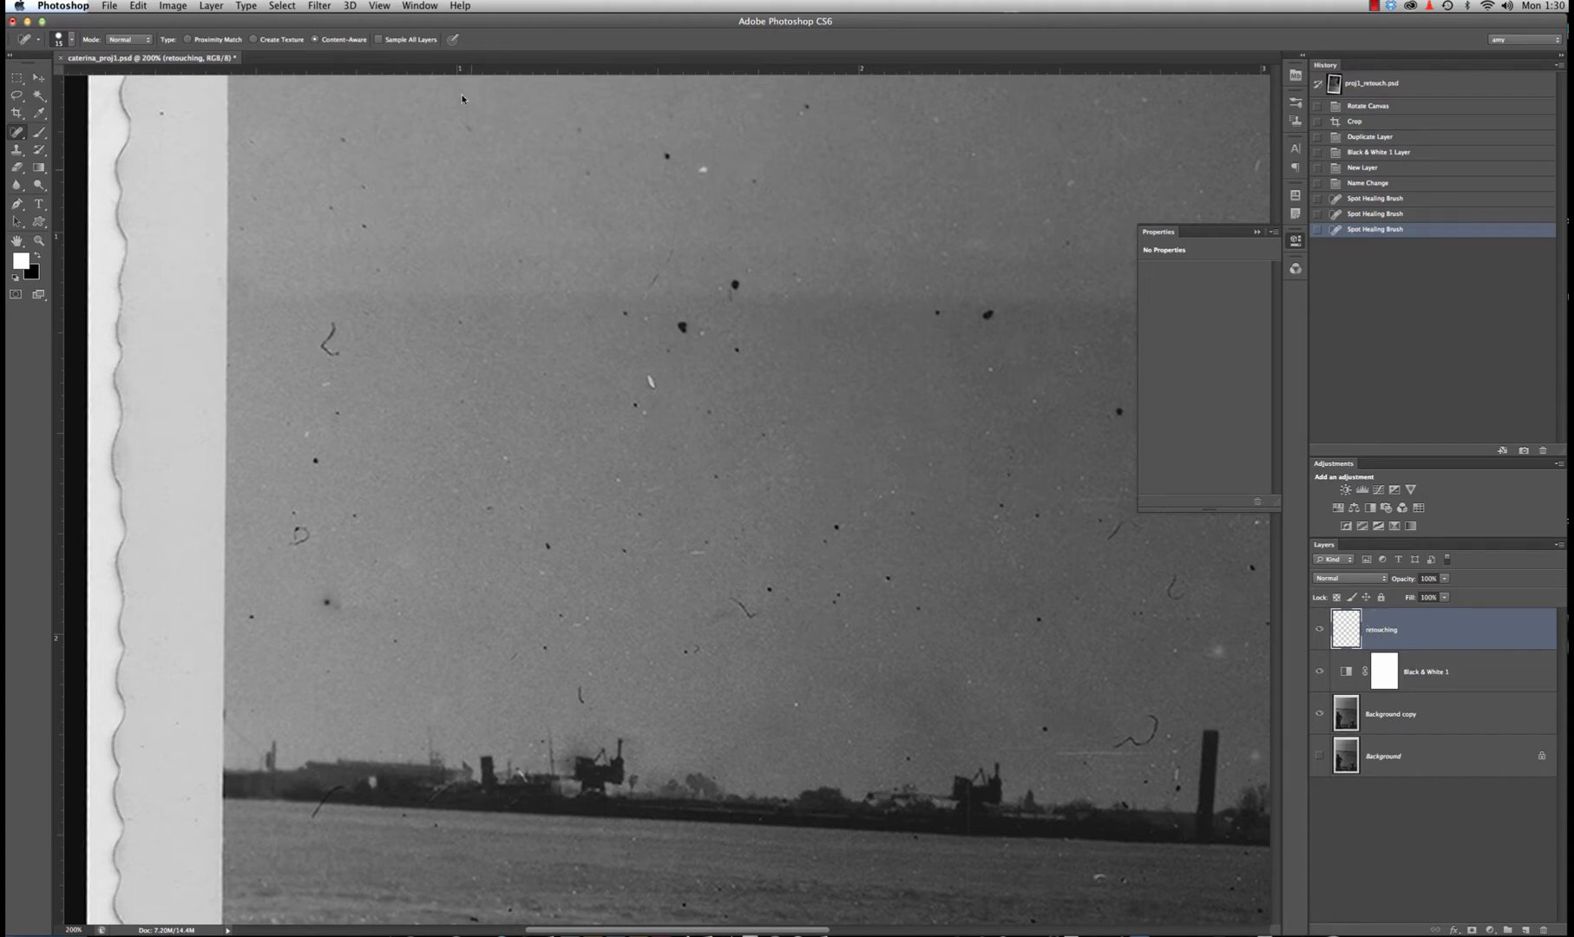
left_click(380, 39)
left_click_drag(331, 327, 333, 360)
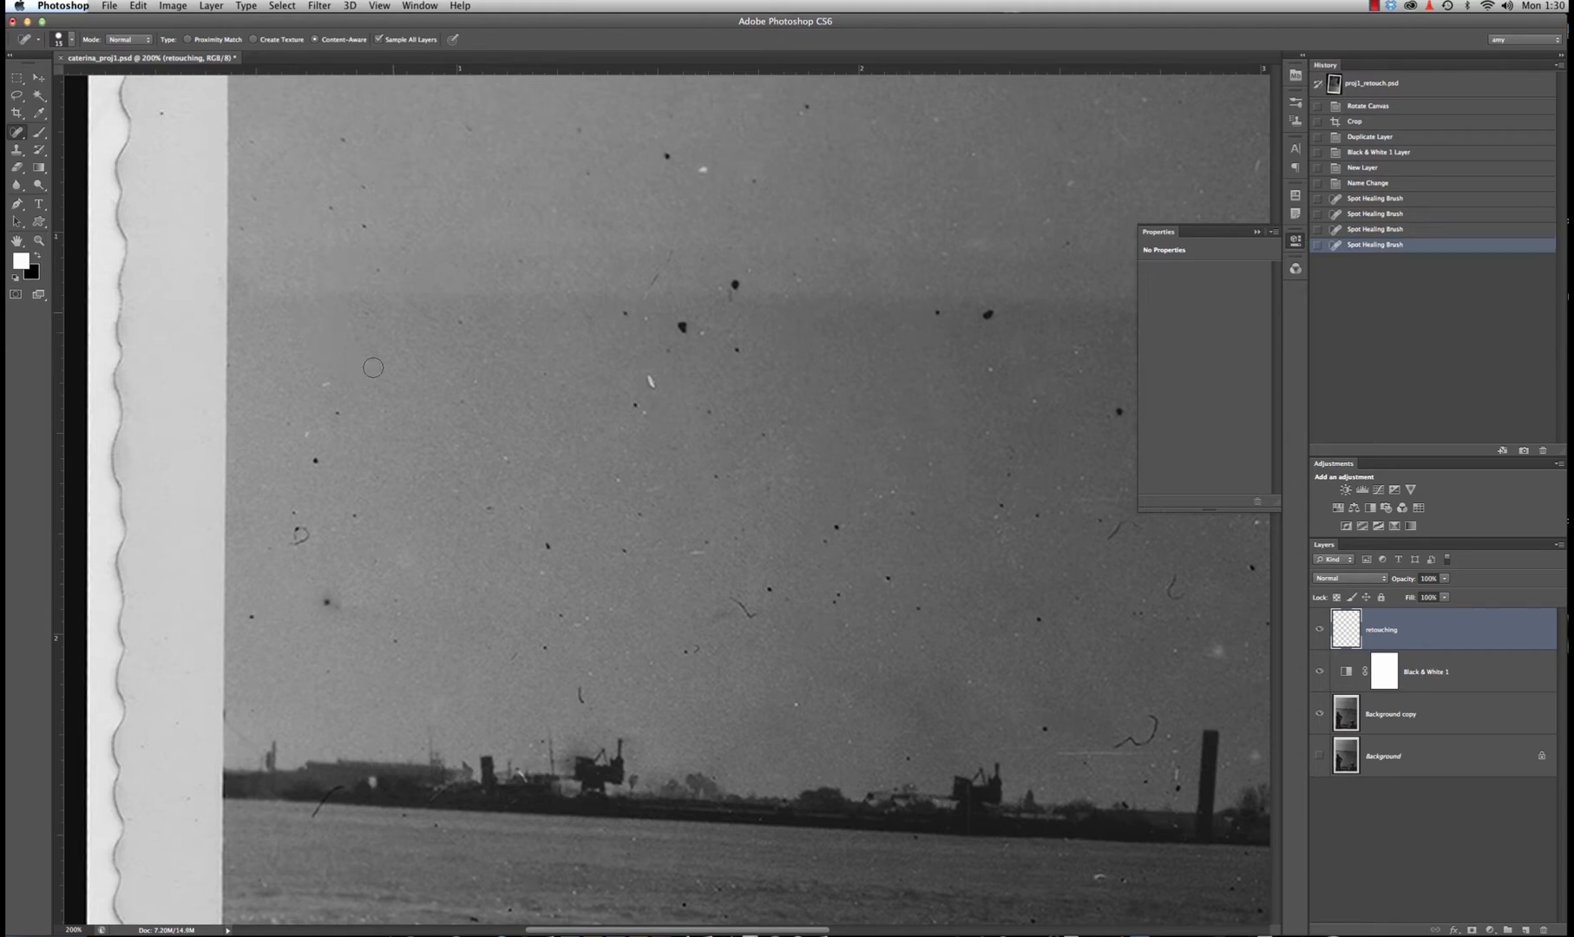
Heal the small dark specks in the upper-left sky with the Spot Healing Brush
left_click(362, 222)
left_click_drag(358, 184, 365, 188)
left_click_drag(326, 209, 328, 210)
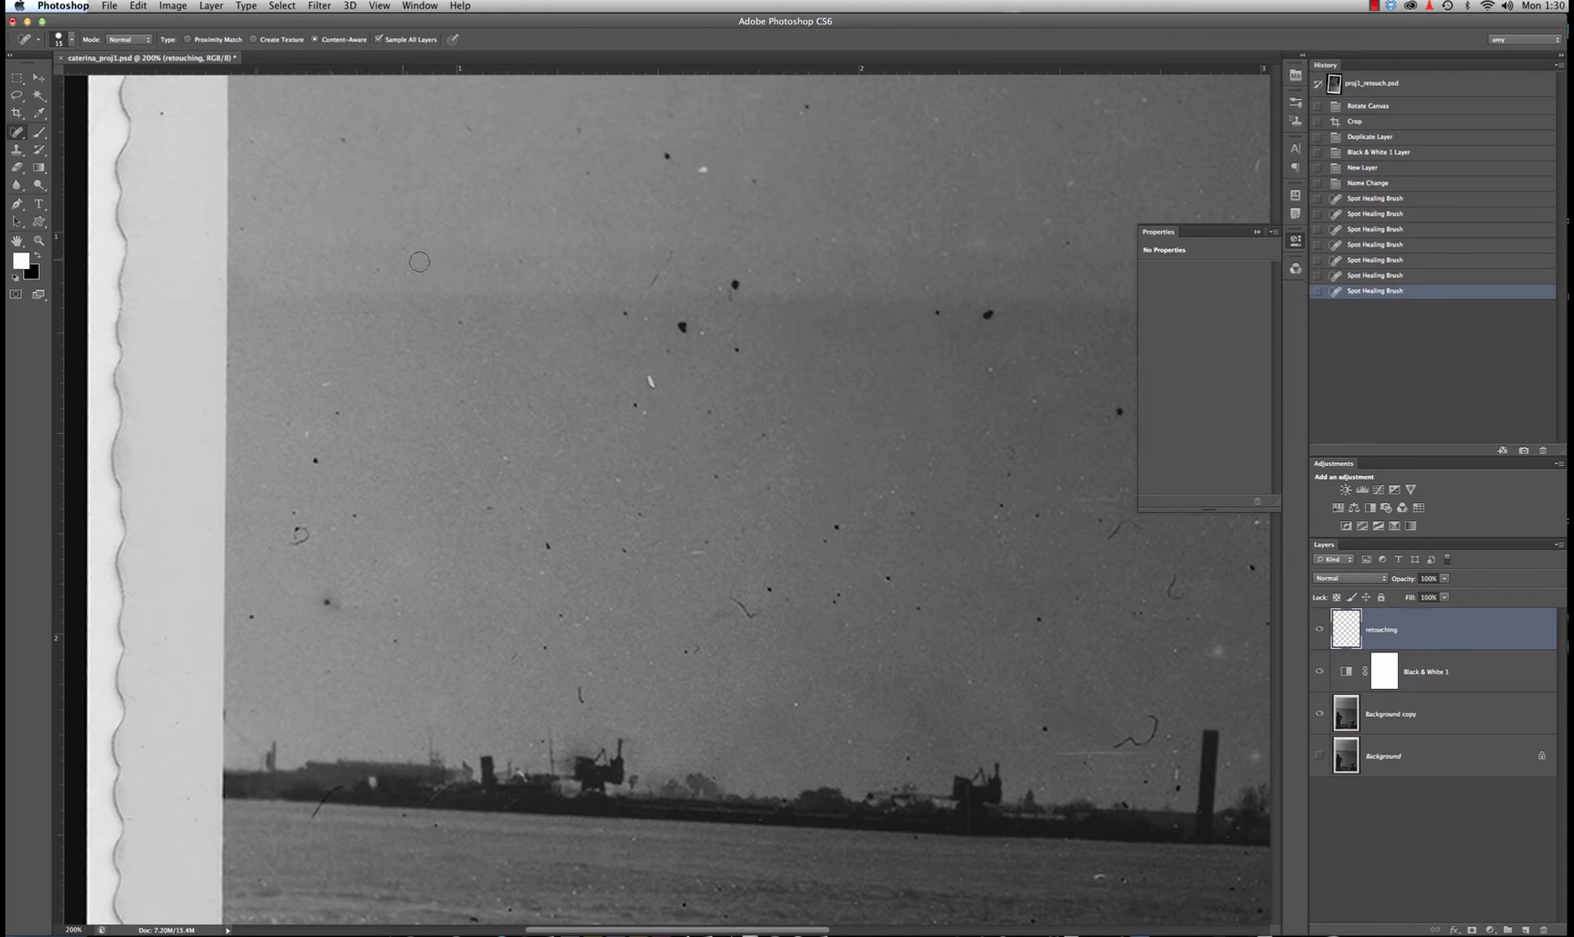
left_click_drag(405, 249, 406, 249)
Heal the two large dark blotches in the upper middle sky, plus the nearby specks and fine diagonal scratch
left_click_drag(679, 324, 734, 287)
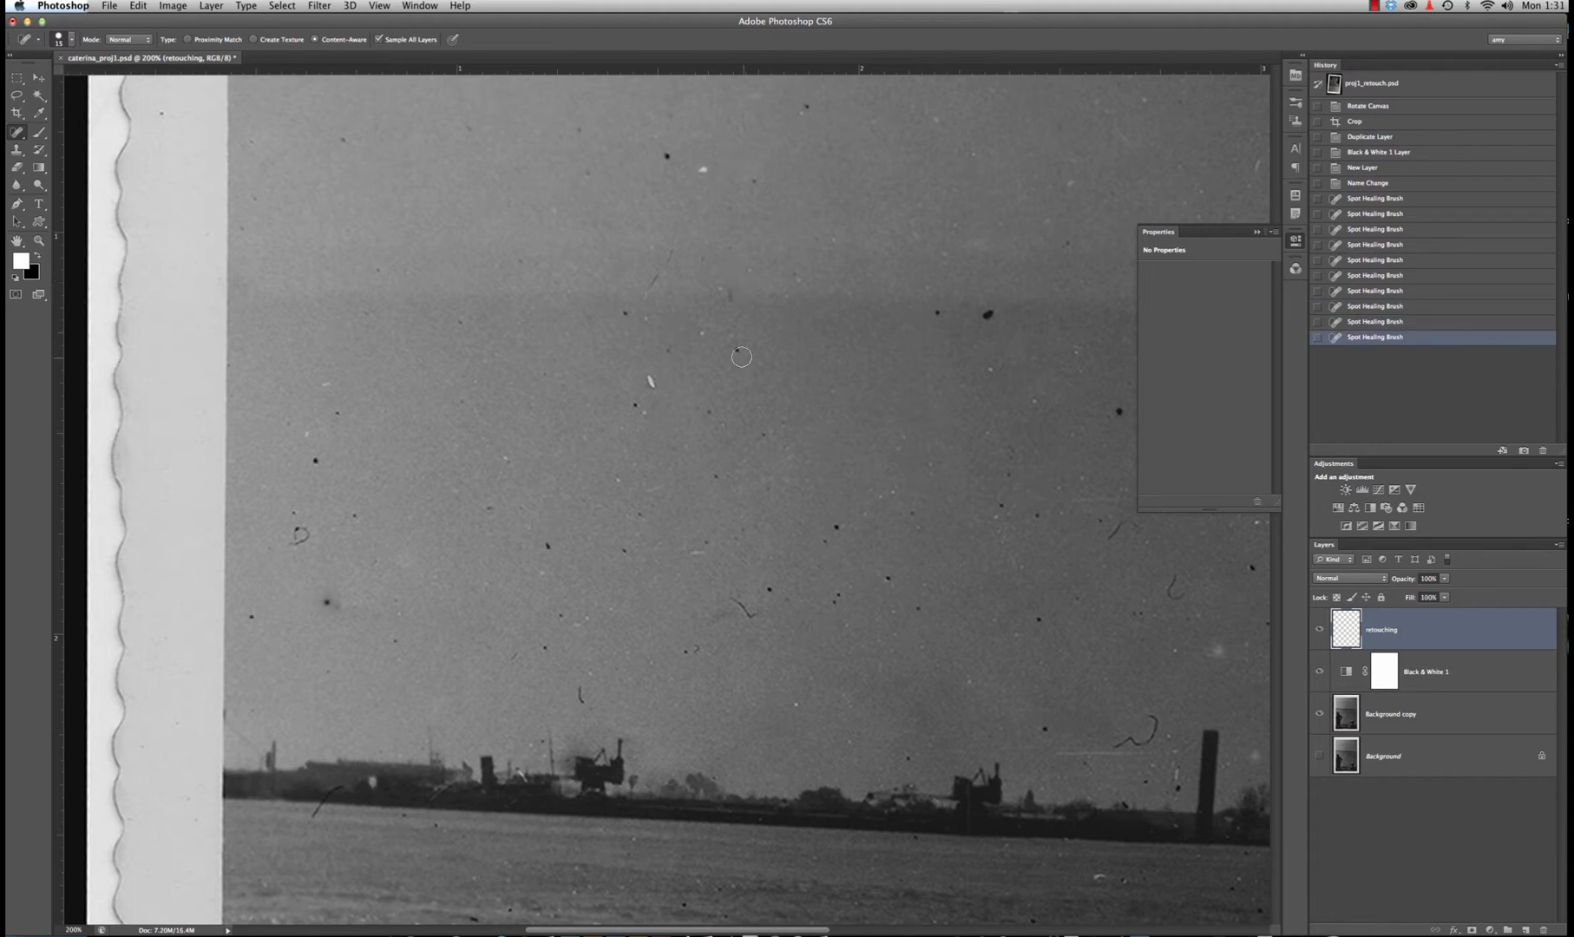
left_click_drag(738, 347, 729, 298)
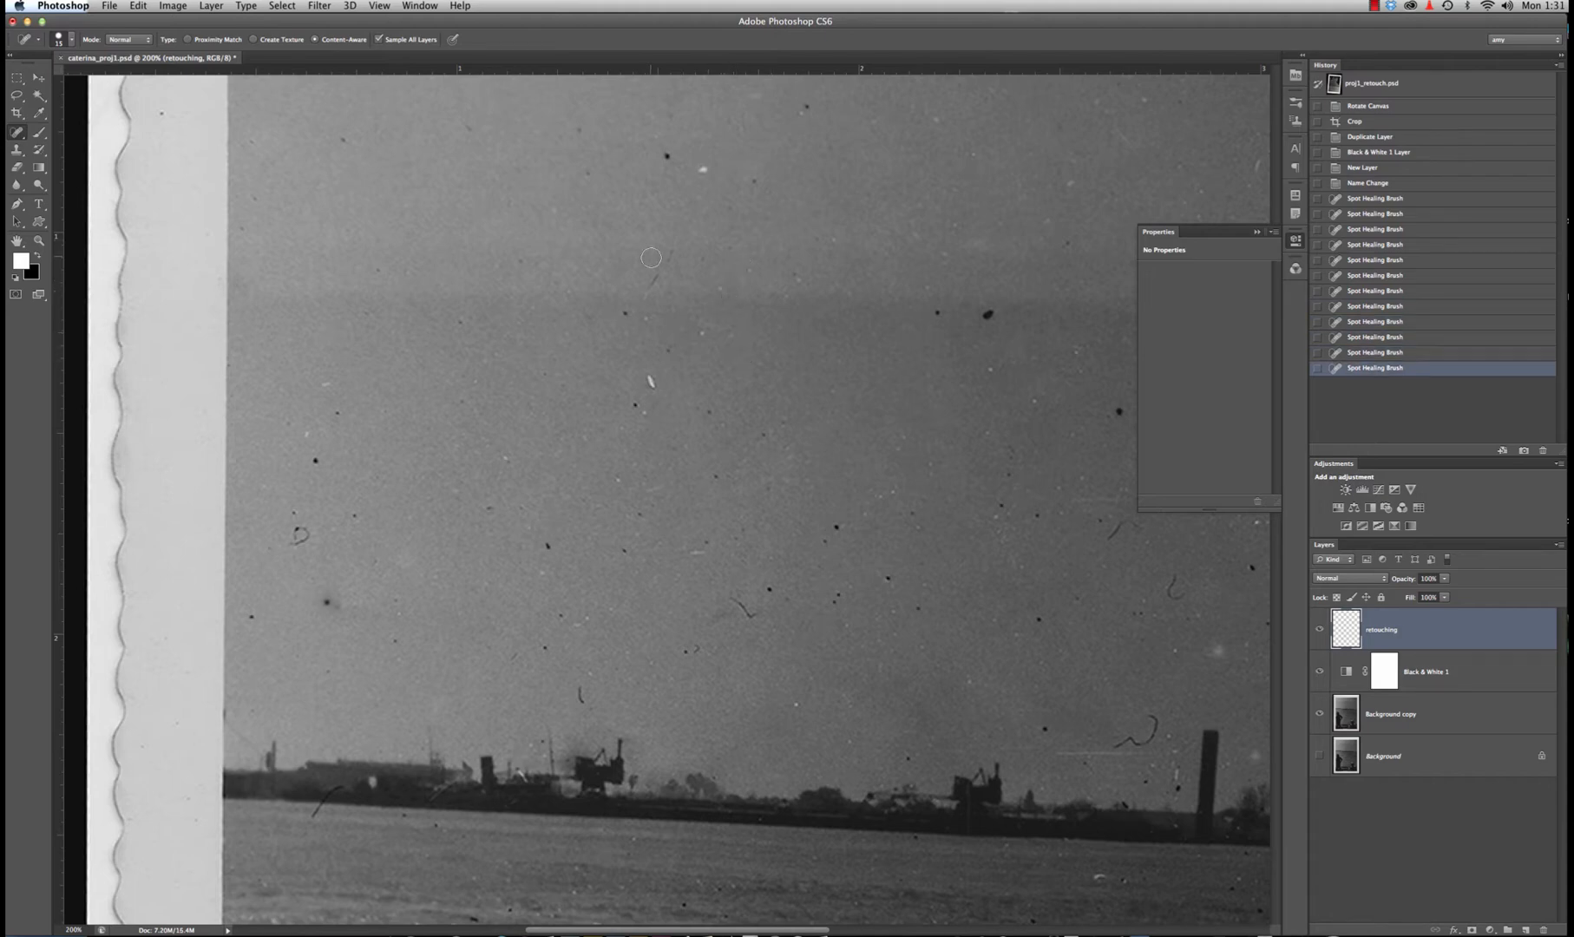
left_click_drag(673, 249, 638, 308)
left_click_drag(668, 172, 662, 156)
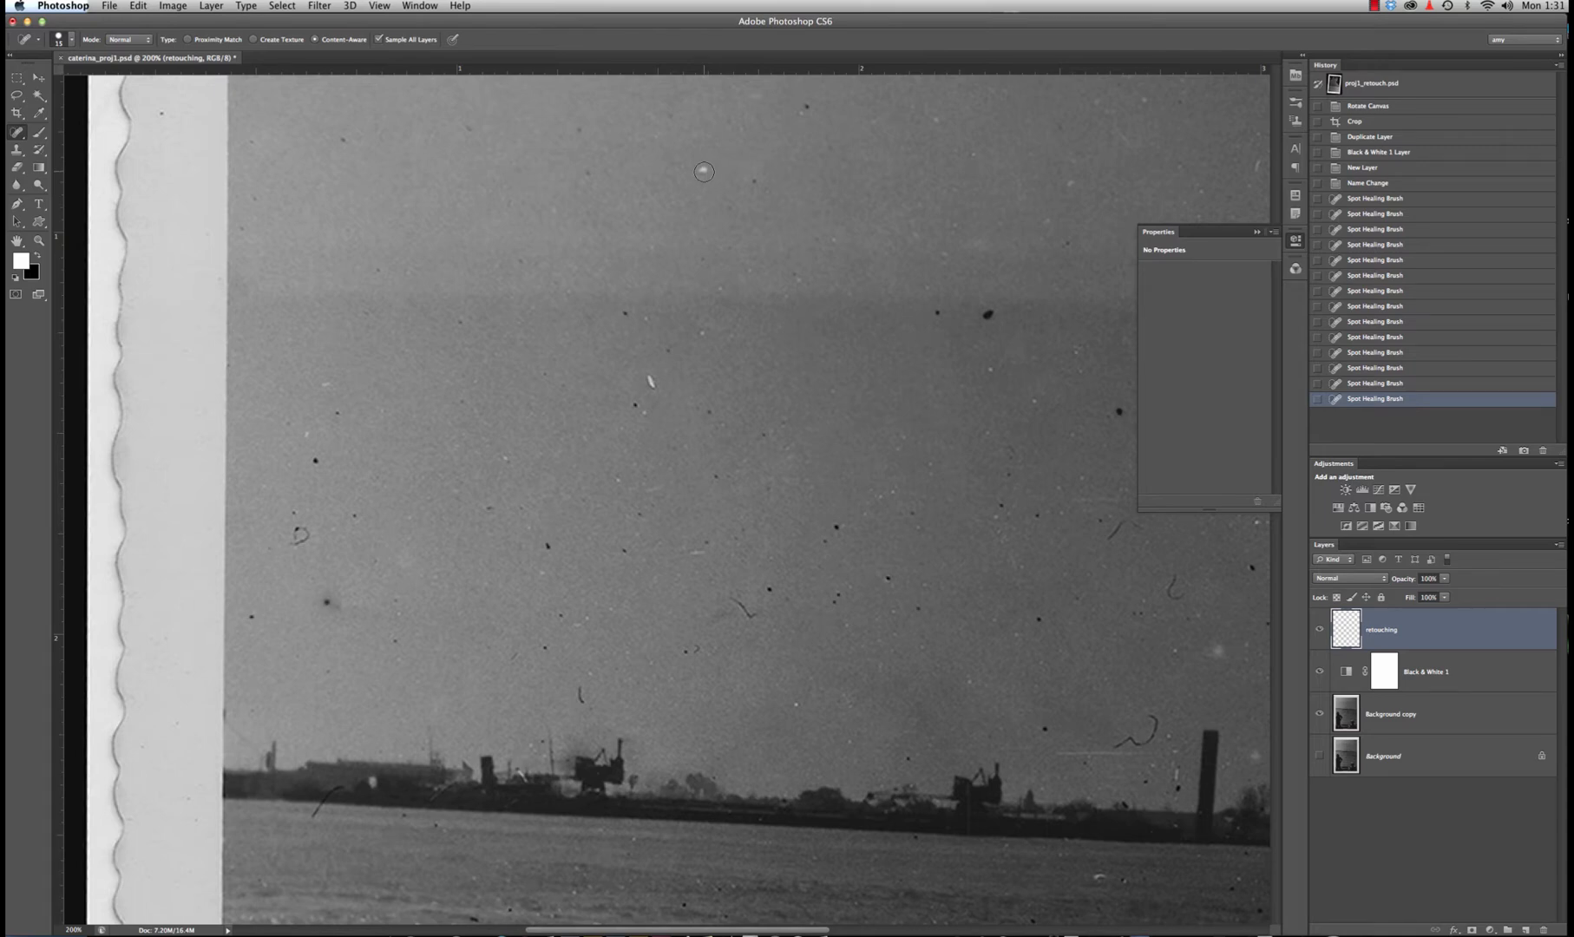
Spot-heal the remaining specks across the upper sky, including the large dark blotch on the right and the elongated white fleck
left_click(756, 180)
left_click(808, 108)
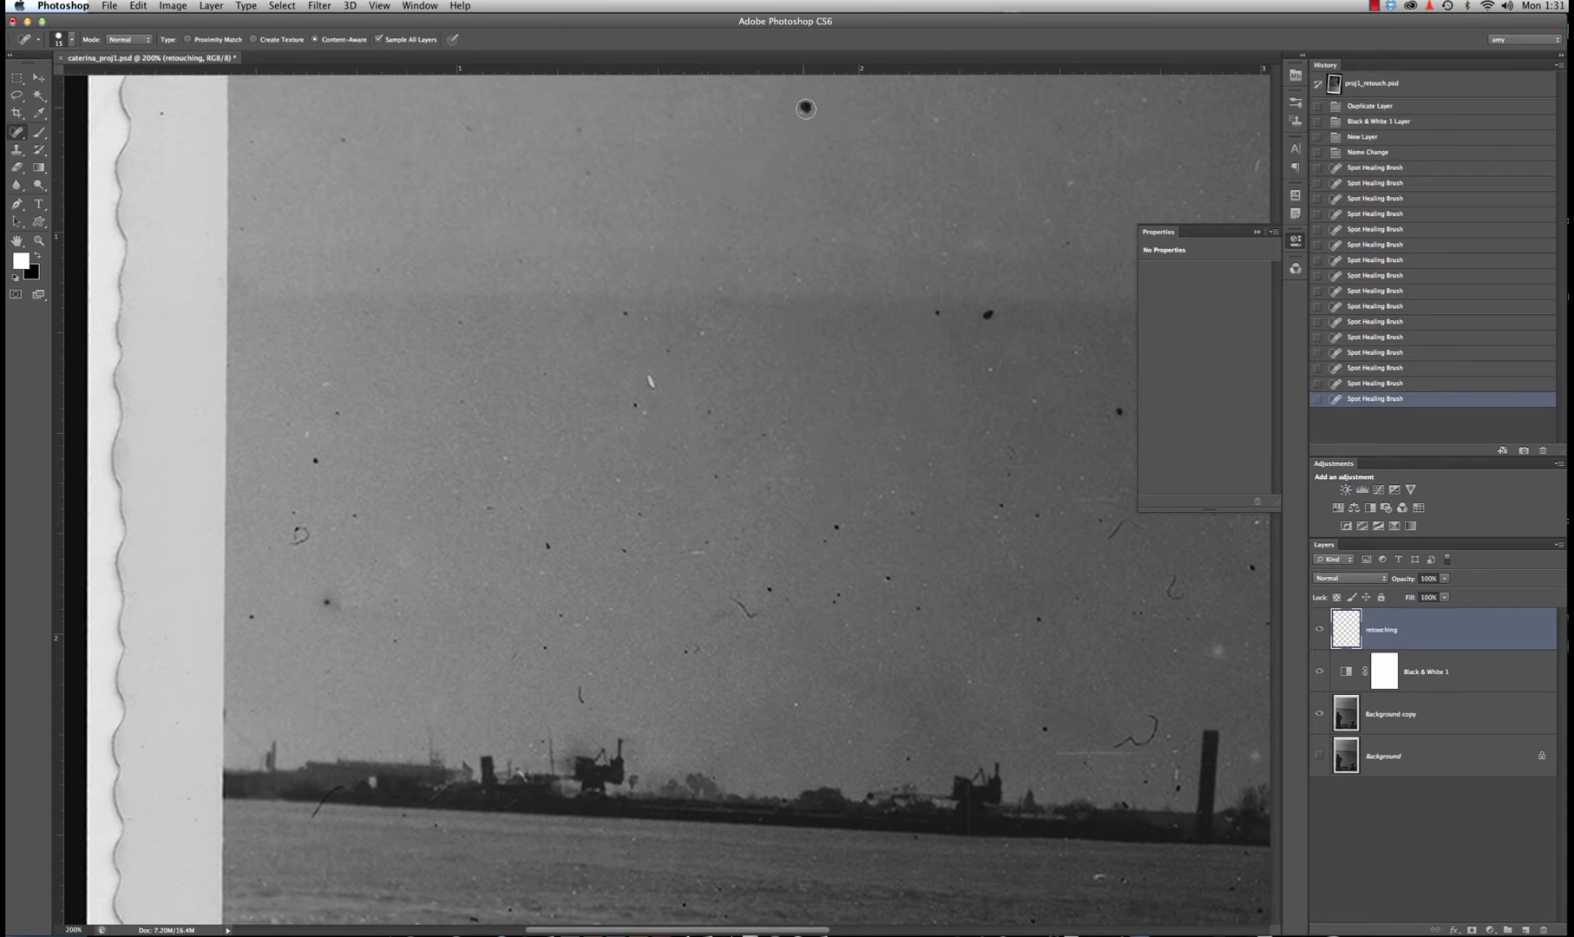
left_click(936, 310)
left_click(986, 314)
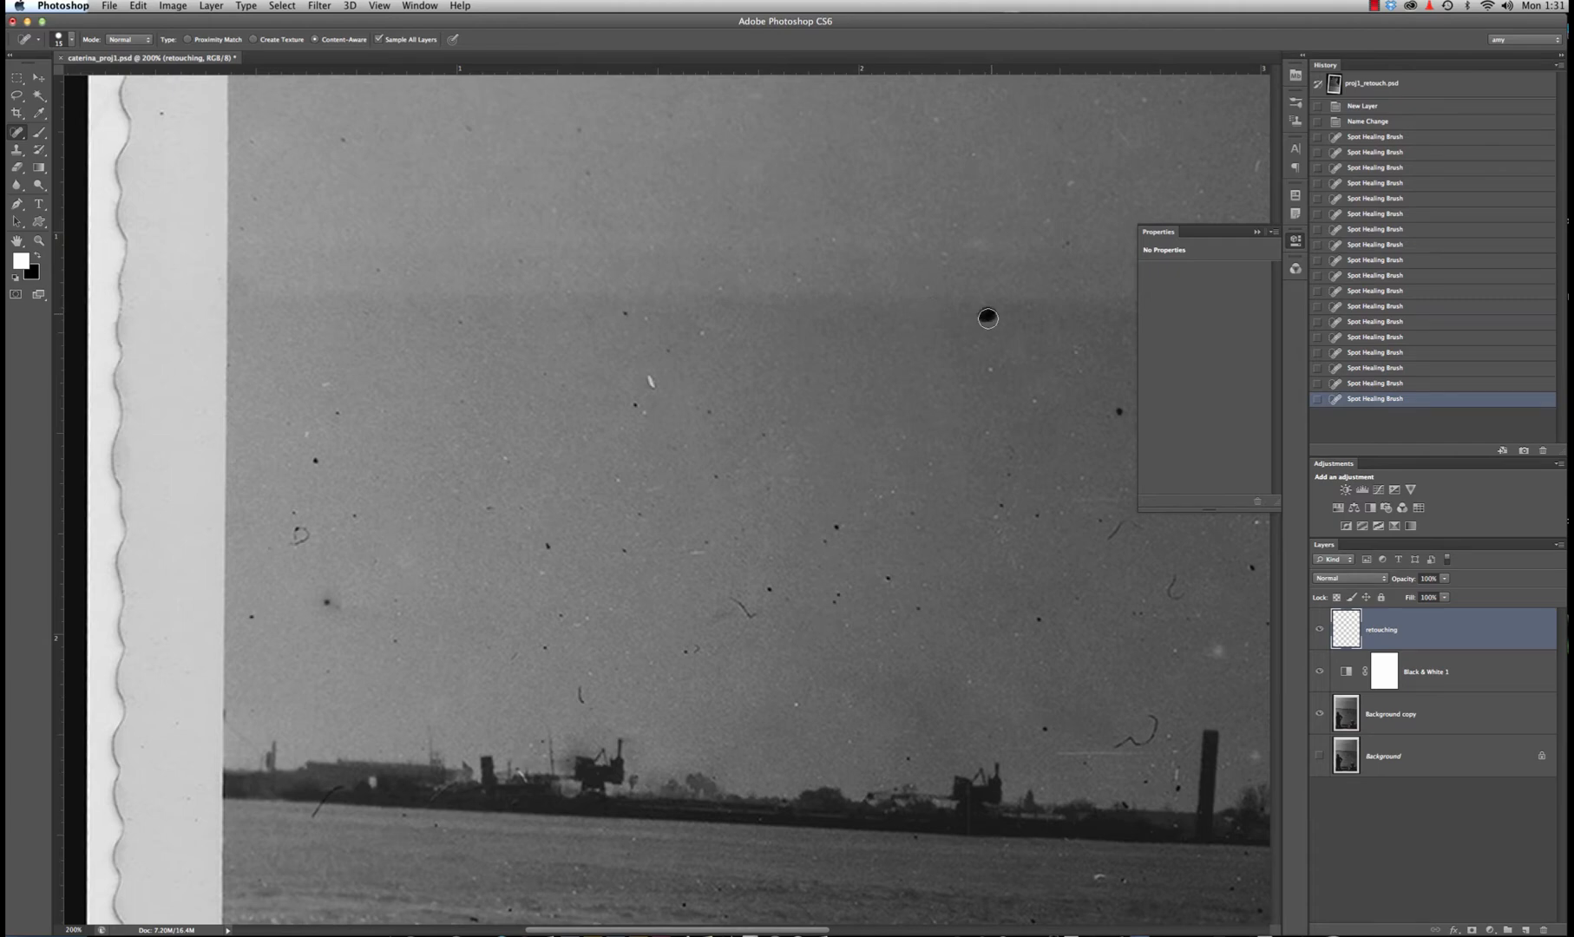
left_click(833, 241)
left_click(651, 384)
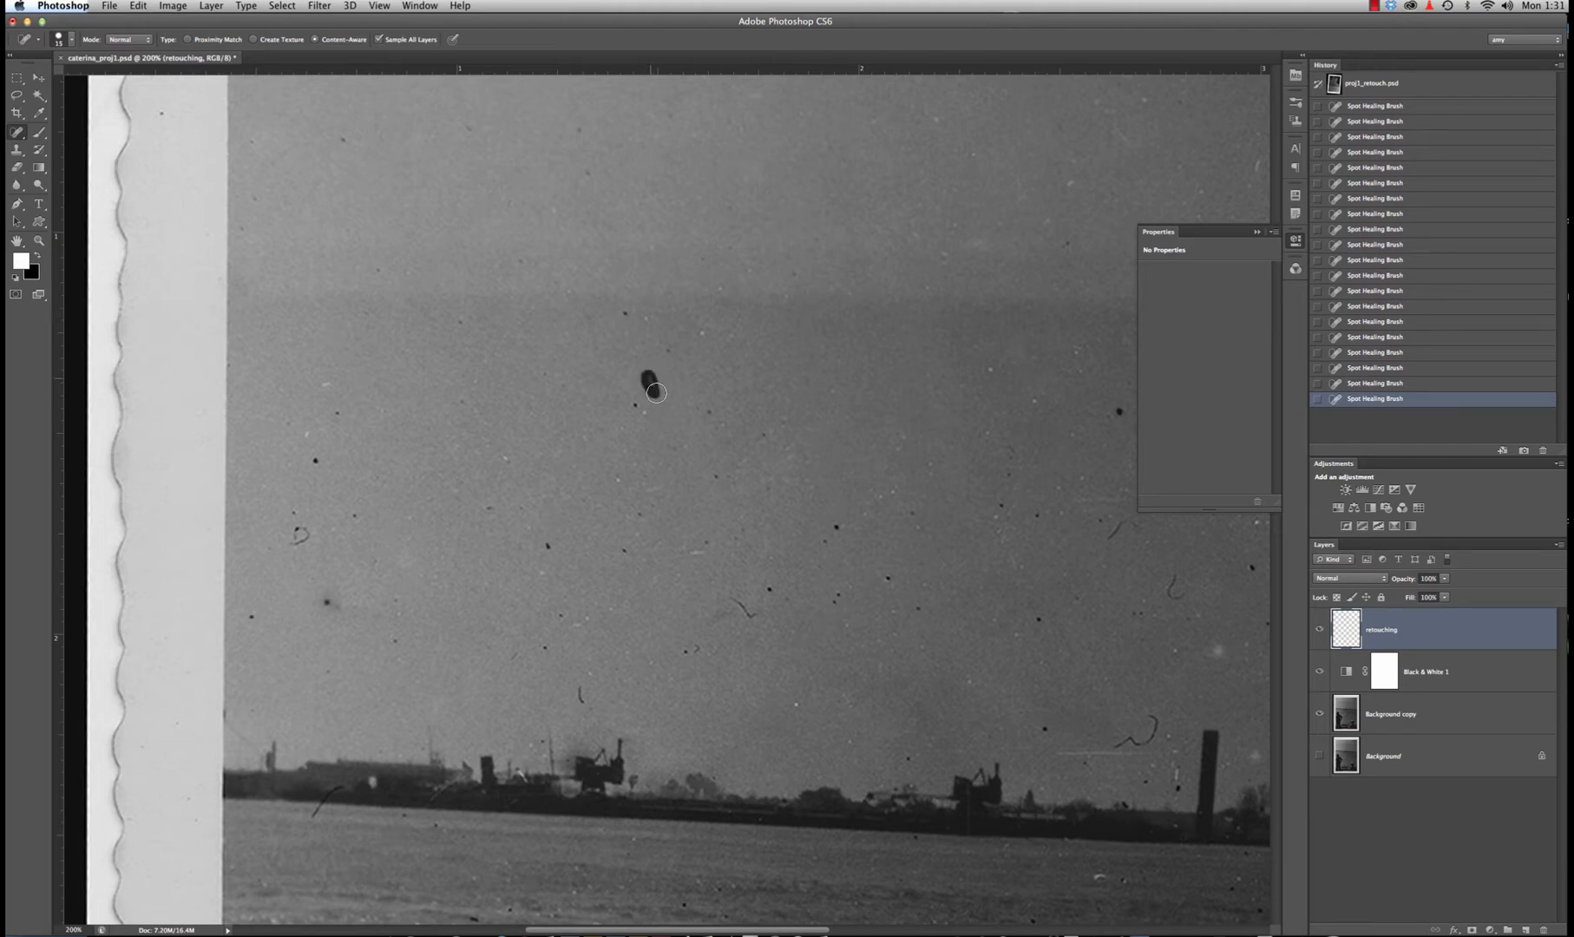
left_click(634, 406)
Spot-heal the tiny light and dark specks in the central sky at 300% zoom
key("super+equal")
key("super+equal")
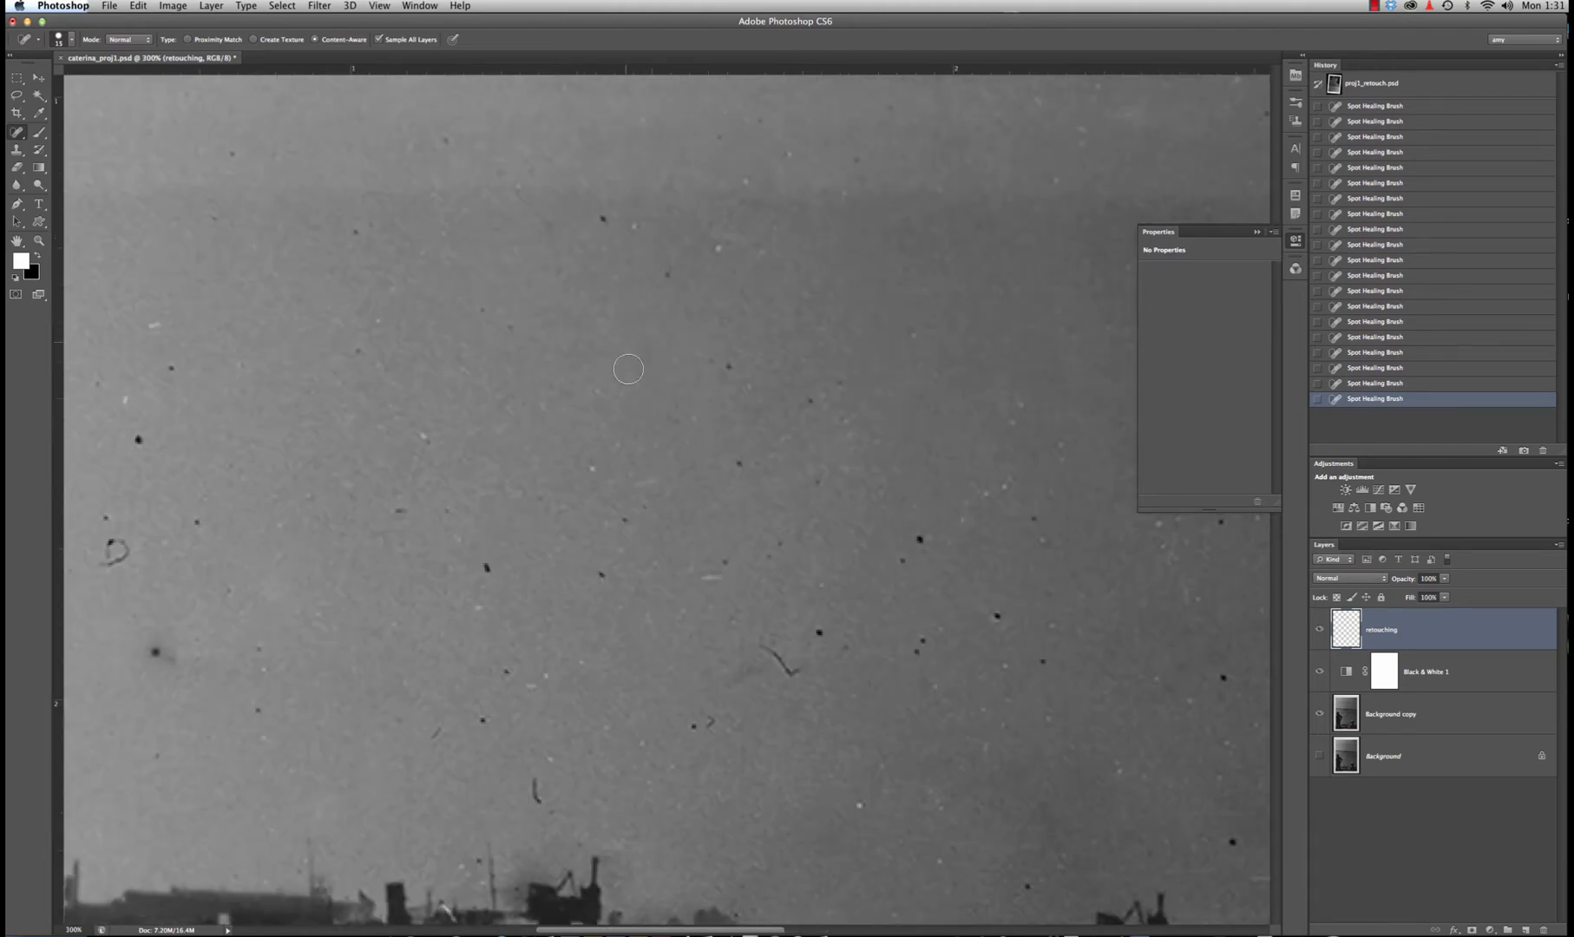
left_click(589, 470)
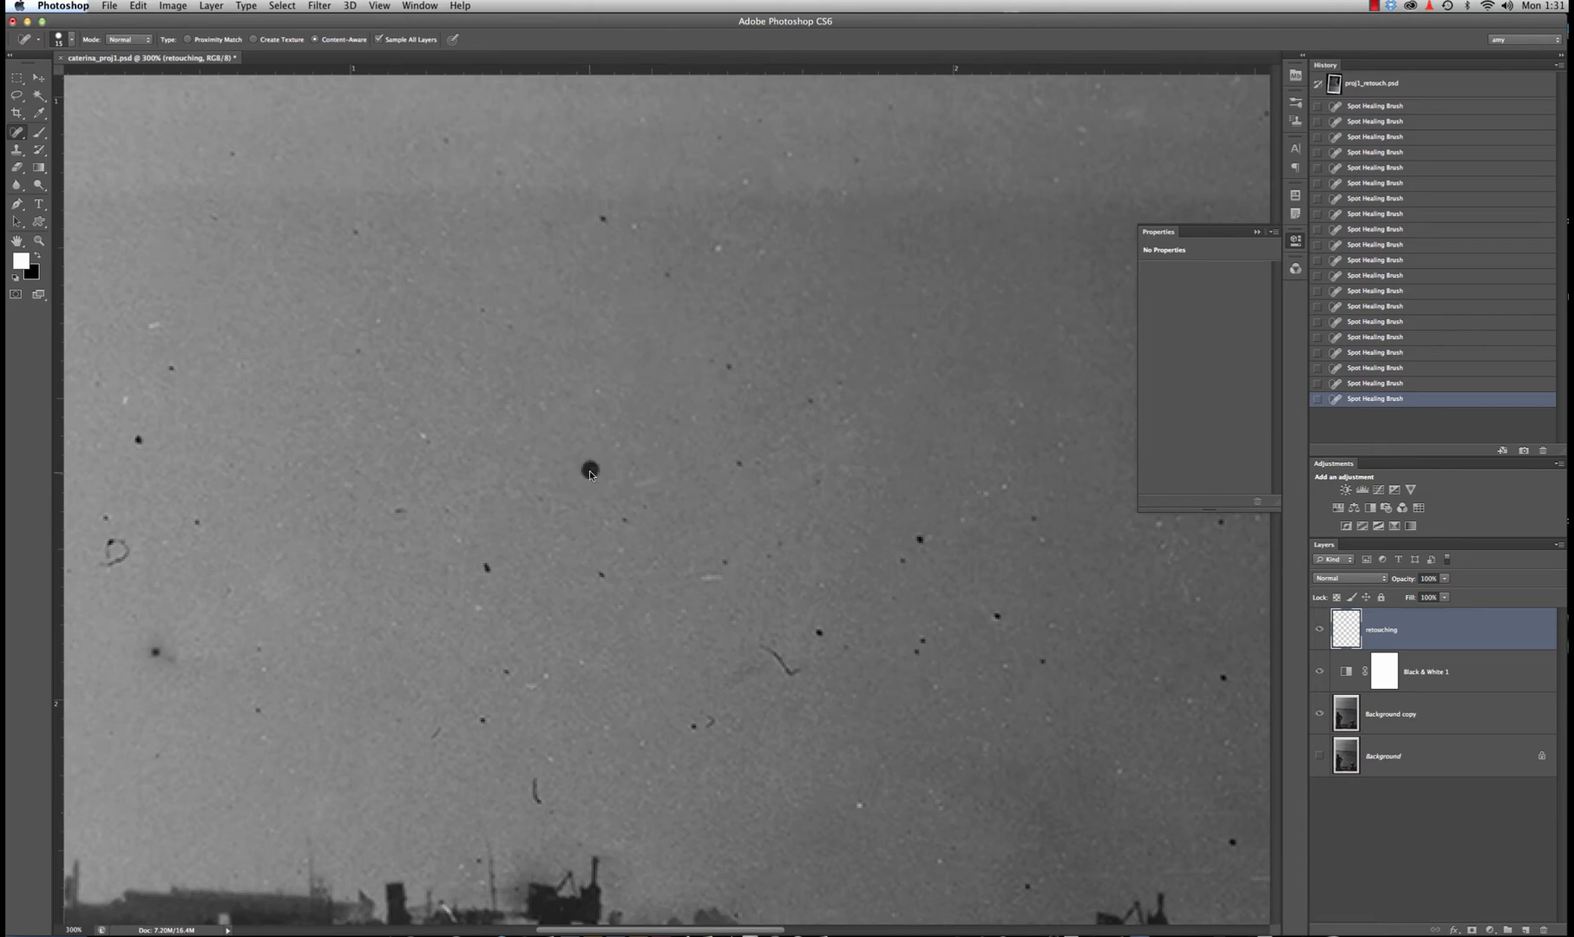
left_click(624, 521)
left_click(644, 508)
left_click(739, 465)
left_click(813, 401)
left_click(817, 485)
Spot-heal the dark specks in the lower middle sky and the curved scratch among them
left_click(921, 539)
left_click(904, 561)
left_click(997, 617)
left_click(1042, 661)
left_click(914, 649)
left_click(820, 634)
left_click(847, 651)
mouse_move(762, 646)
left_mouse_down()
mouse_move(786, 674)
mouse_move(810, 670)
left_mouse_up()
left_click(488, 570)
left_click(728, 368)
left_click(710, 361)
Show only the retouching layer and erase the healed stroke that covers the curved scratch
left_click(1320, 714)
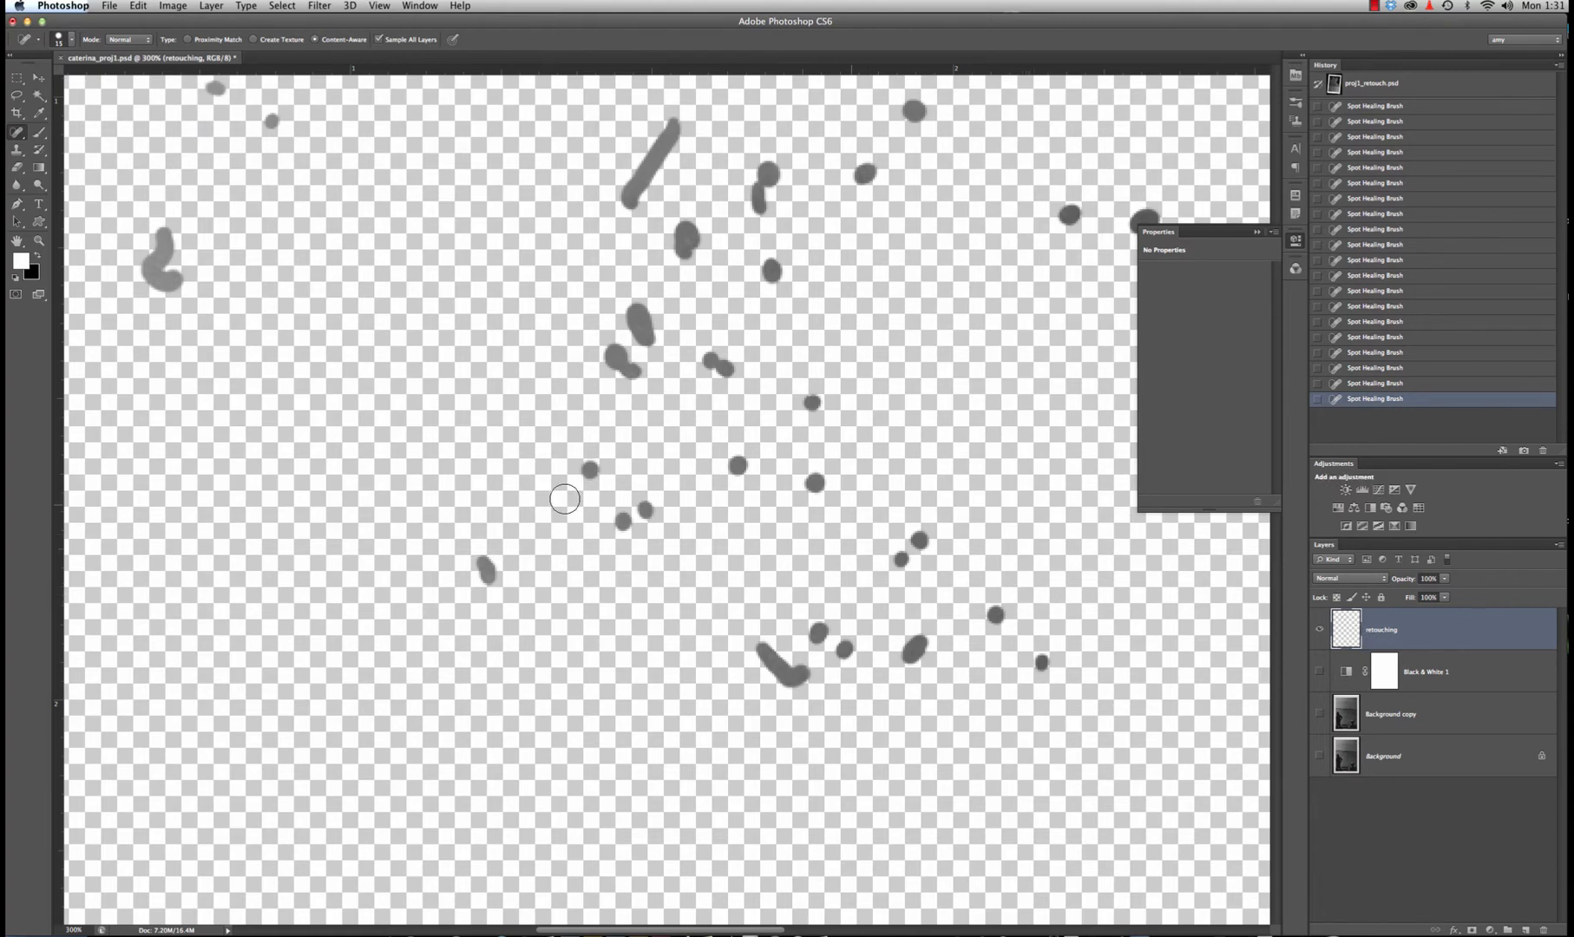
key("e")
mouse_move(788, 667)
left_mouse_down()
mouse_move(801, 667)
mouse_move(780, 657)
mouse_move(767, 673)
mouse_move(798, 720)
left_mouse_up()
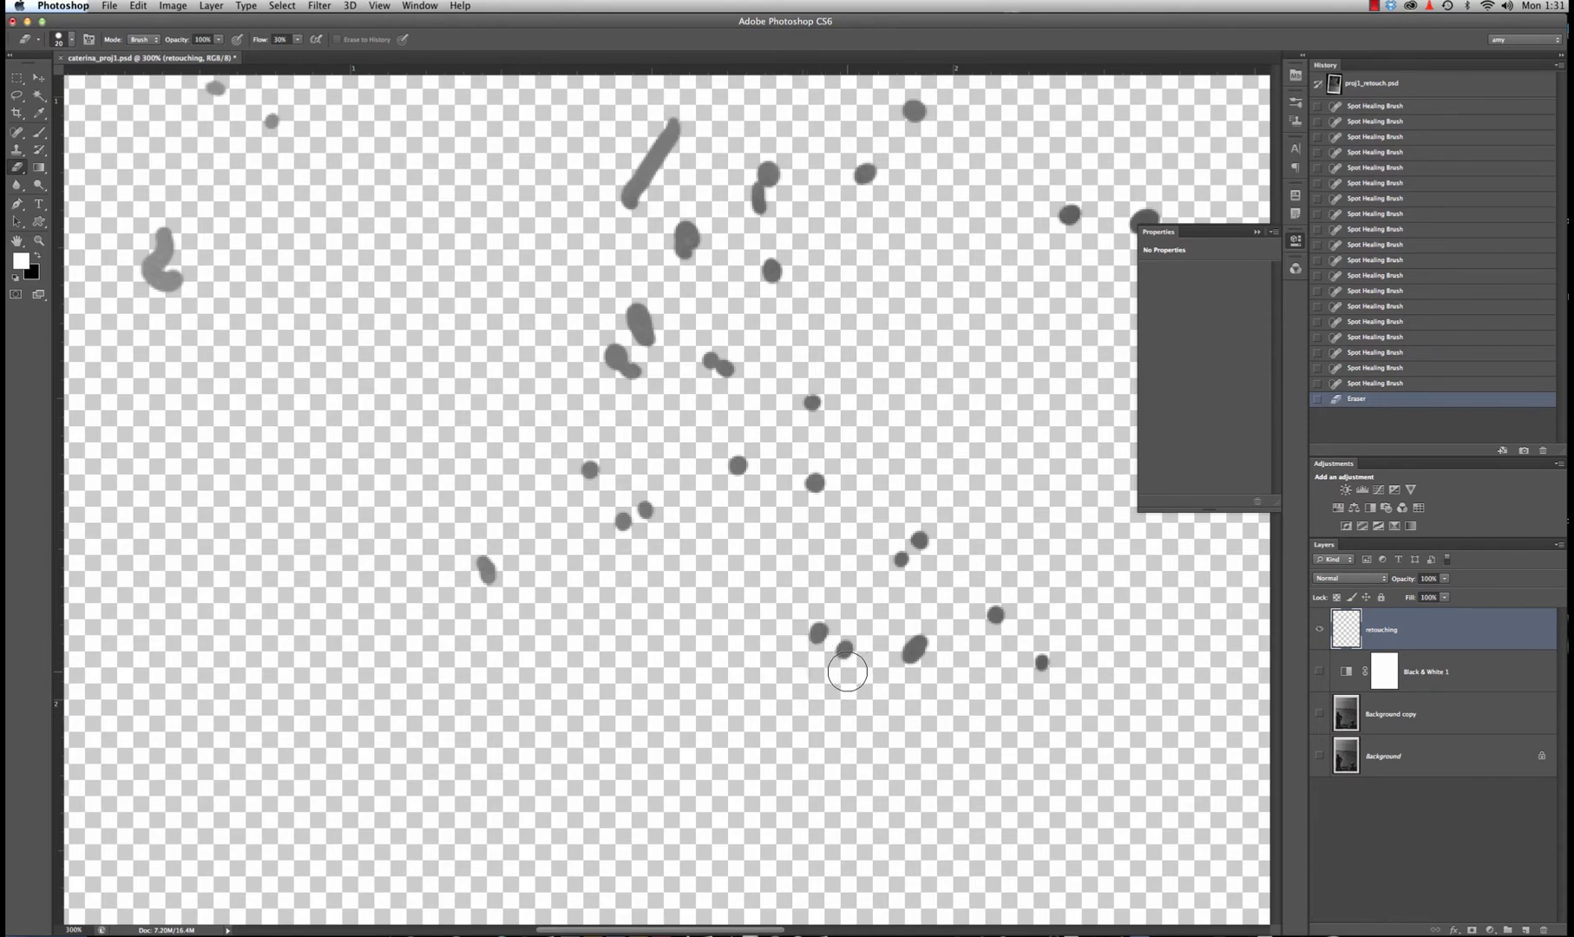
Show the Black & White 1 and Background copy layers and heal the curved scratch again with the Spot Healing Brush
key("j")
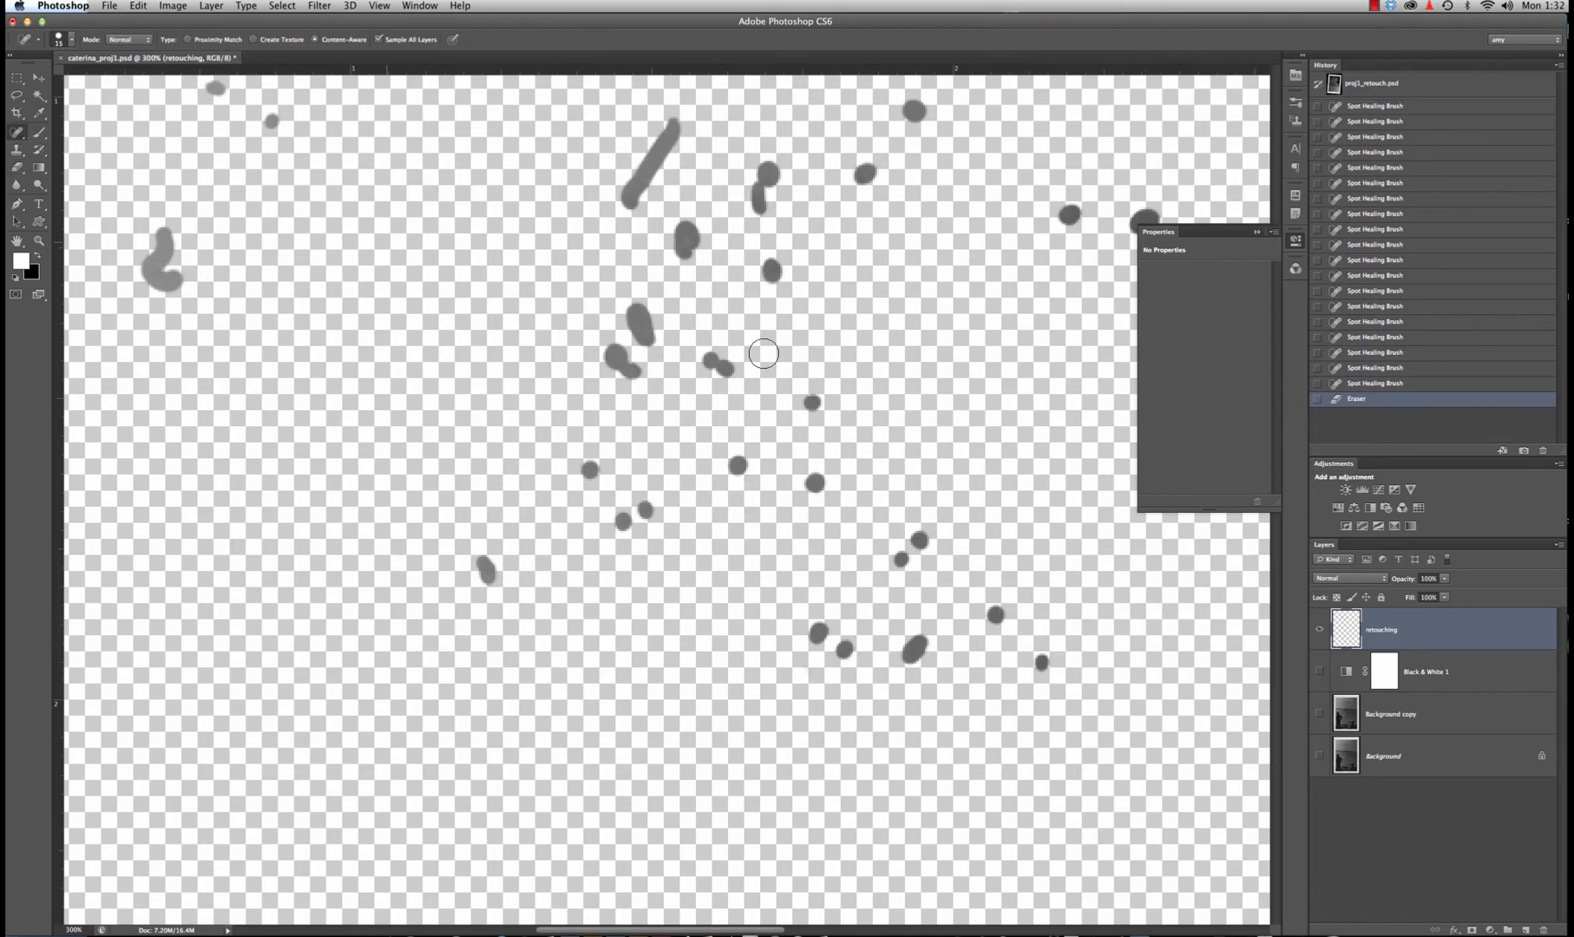
left_click_drag(1320, 679, 1320, 718)
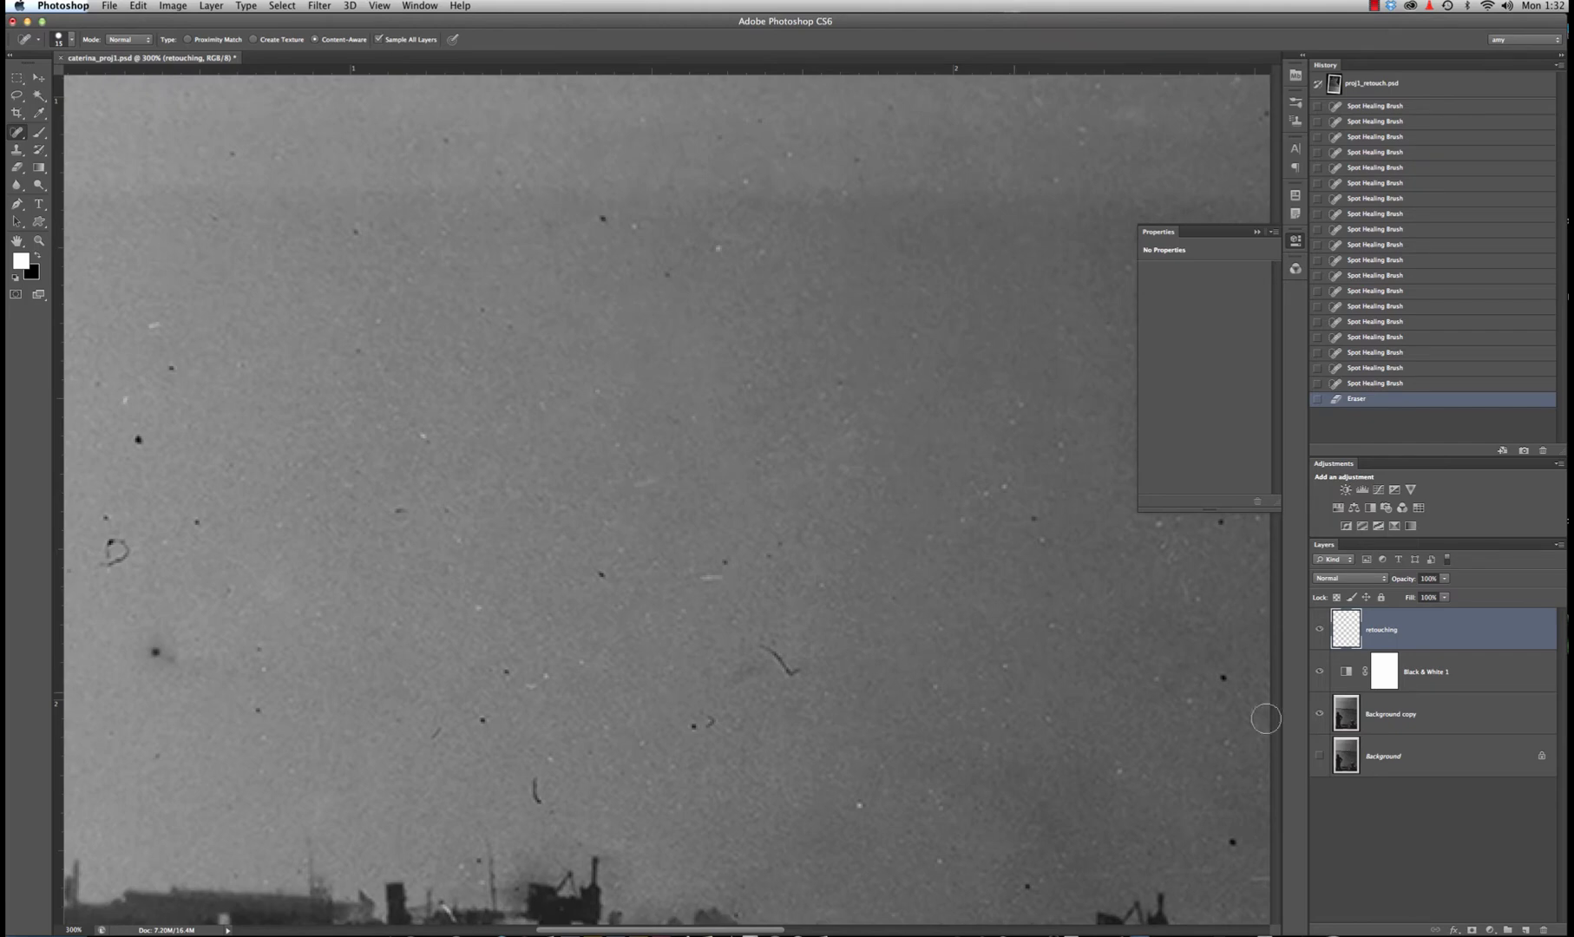
left_click_drag(769, 651, 799, 675)
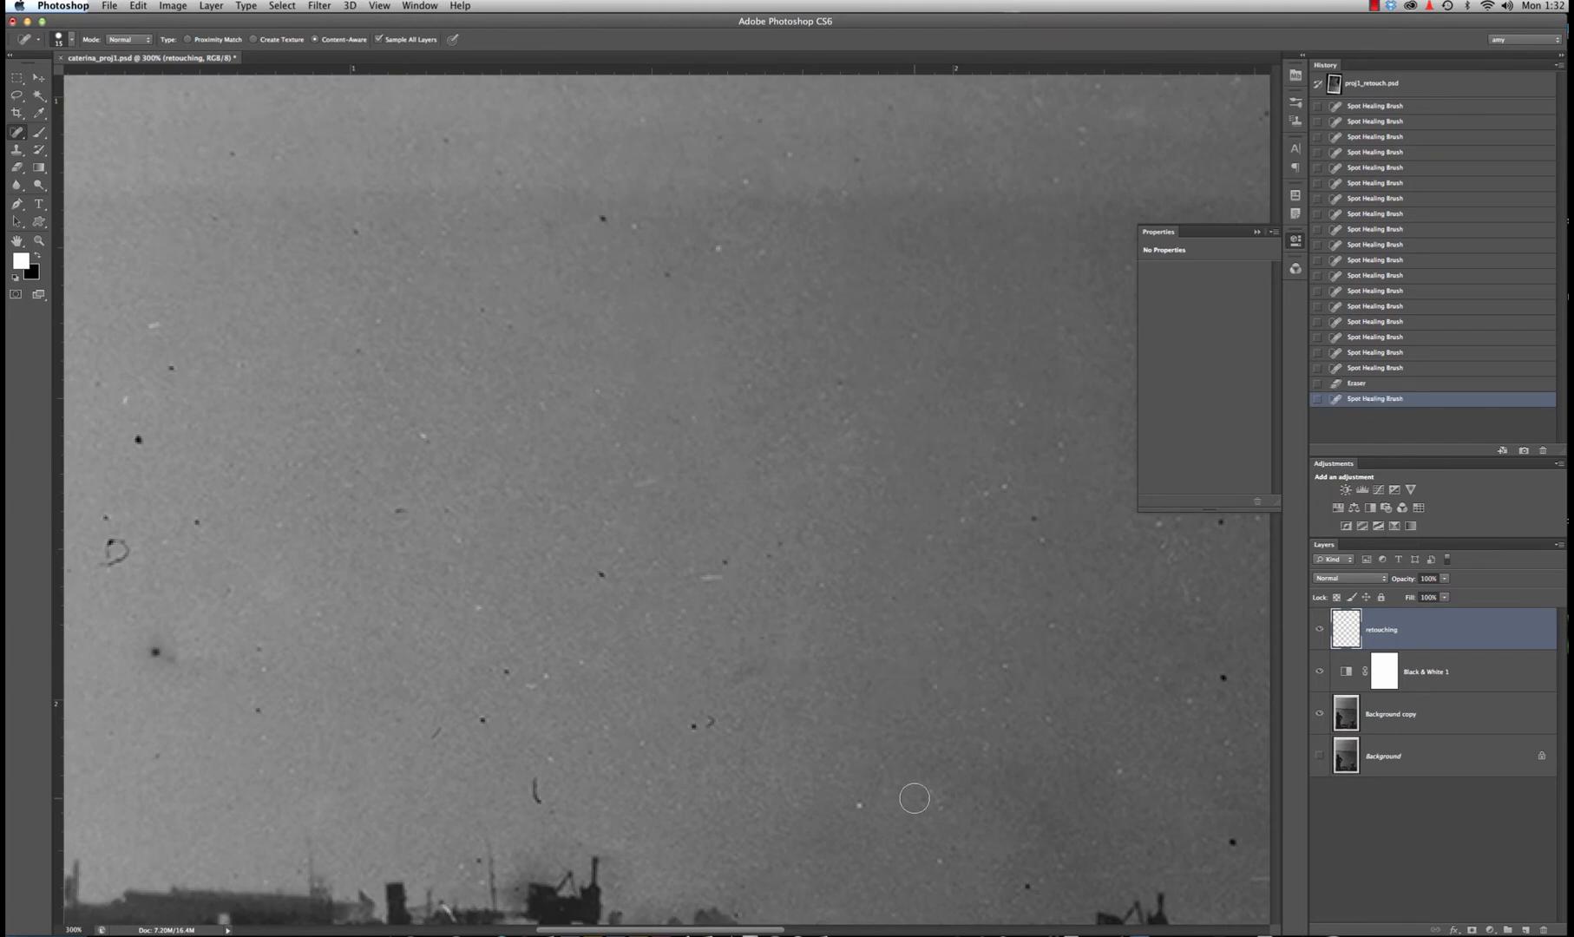
Switch to the Healing Brush sampling Current & Below, and reduce the brush size
left_click(16, 131)
left_click(84, 141)
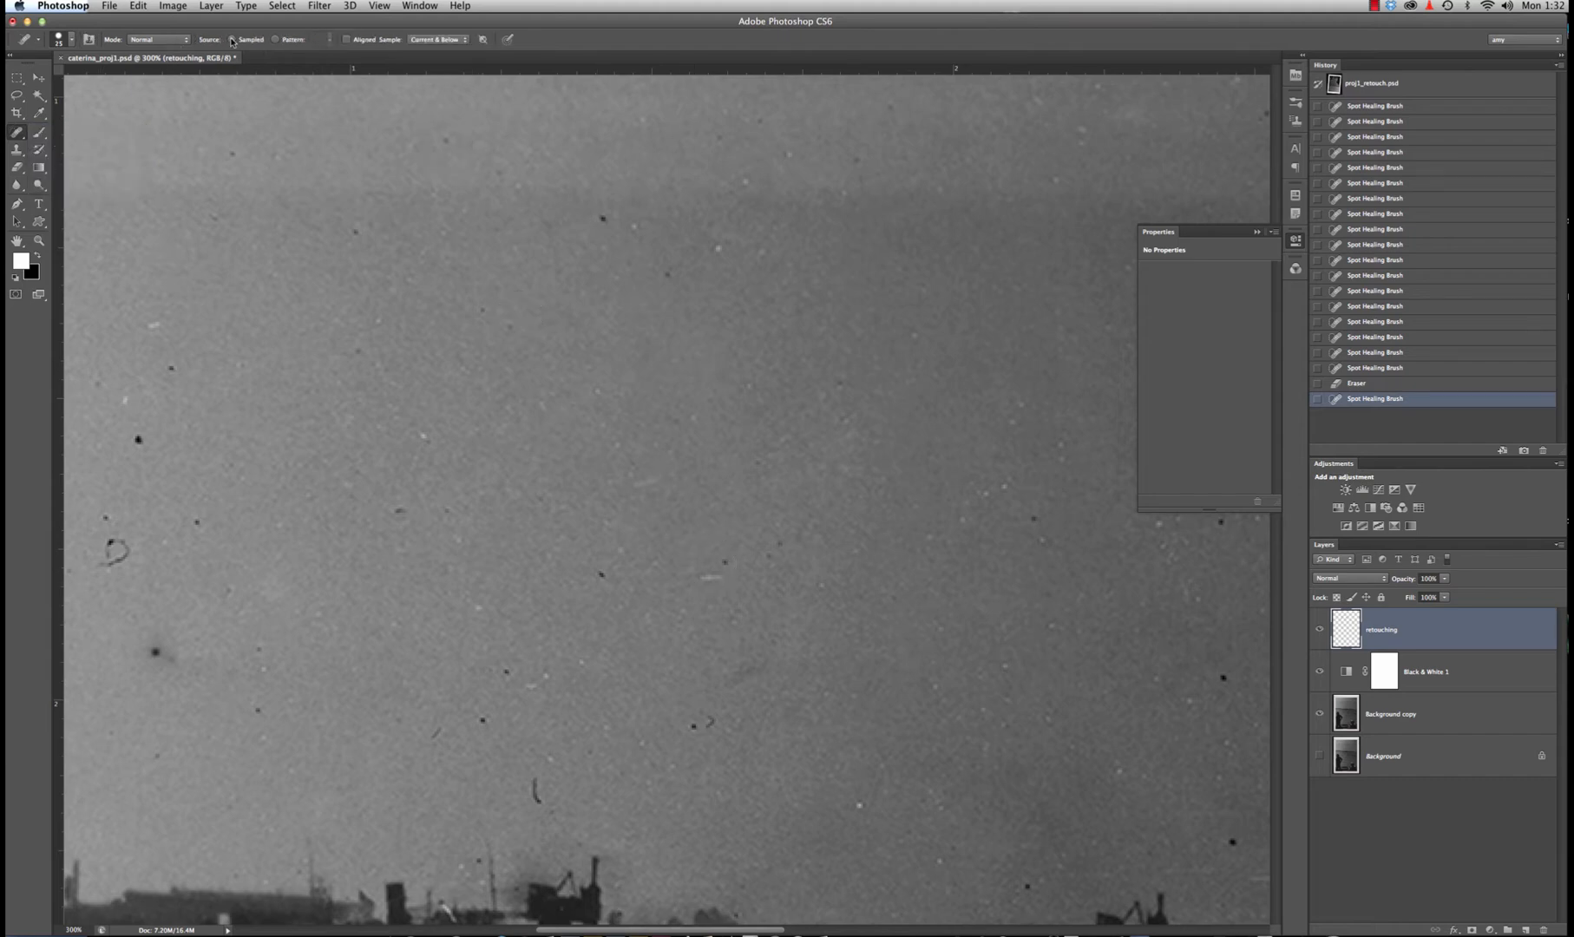
left_click(422, 41)
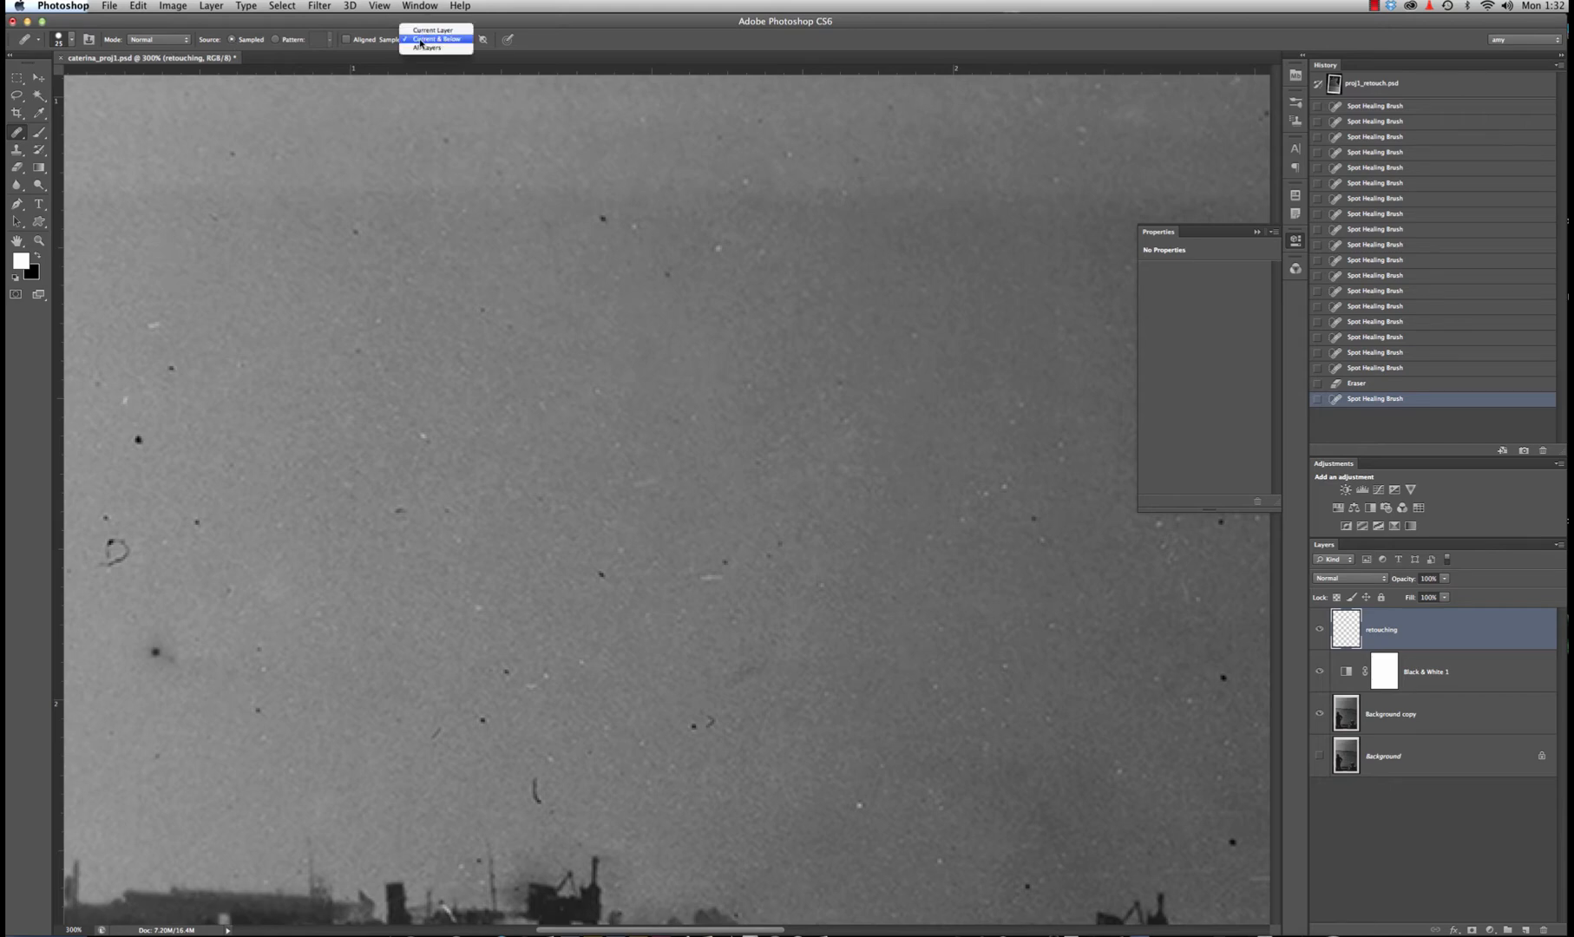
left_click(422, 40)
left_click(396, 40)
left_click(454, 43)
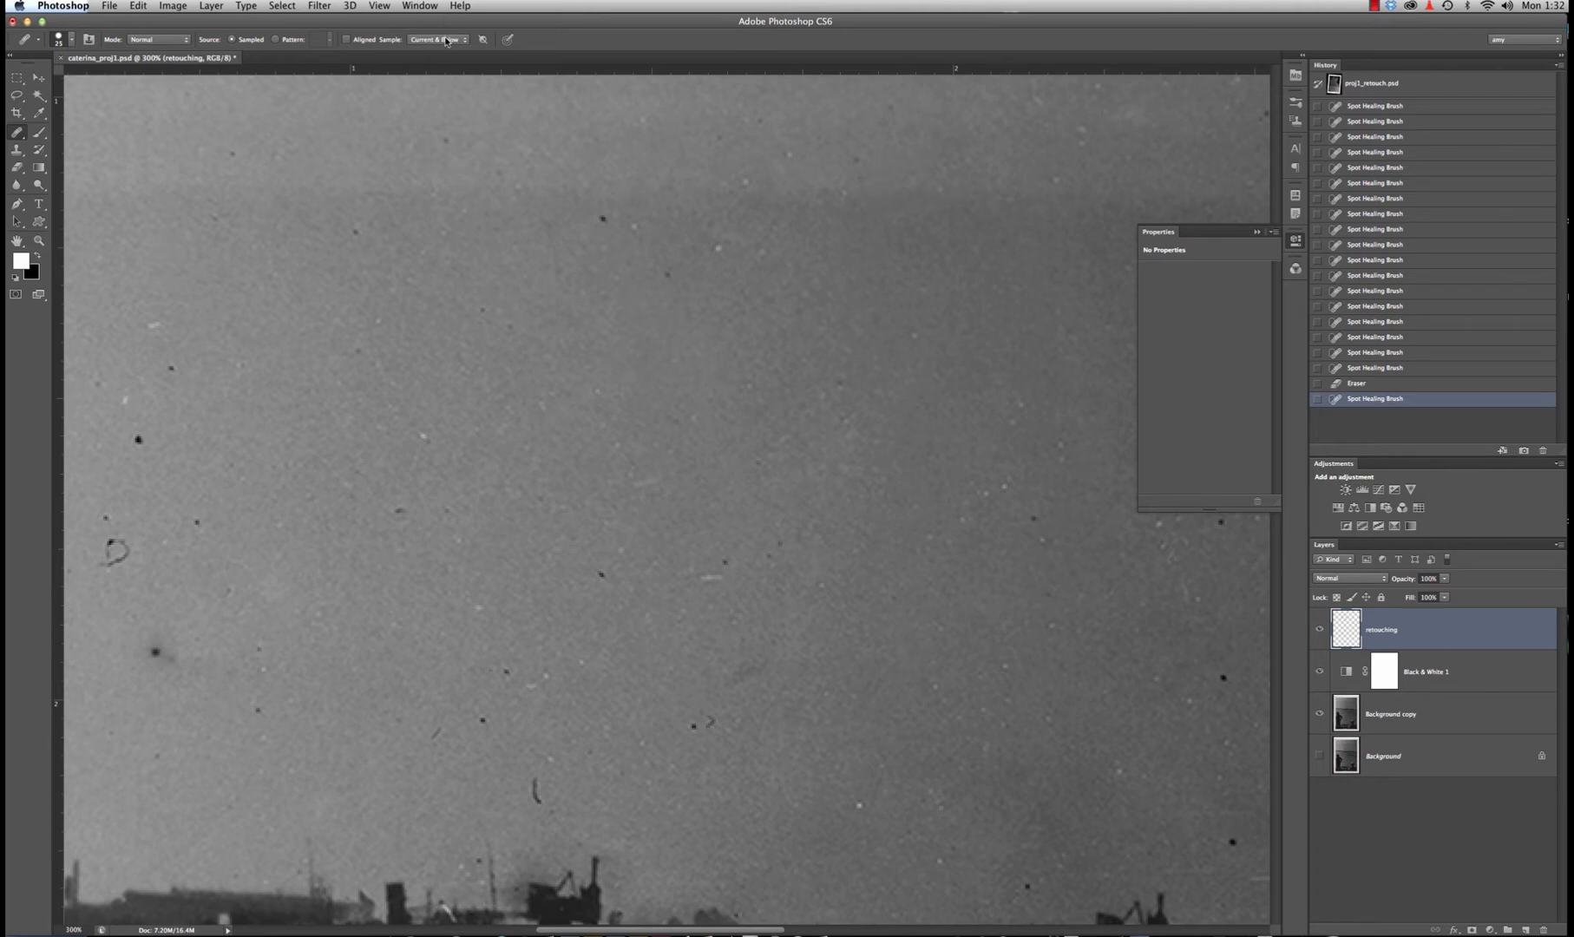
key("bracketleft")
key("bracketleft")
key("bracketleft")
Try to heal near the ring-shaped mark in the left sky without defining a source point
left_click_drag(278, 538, 497, 501)
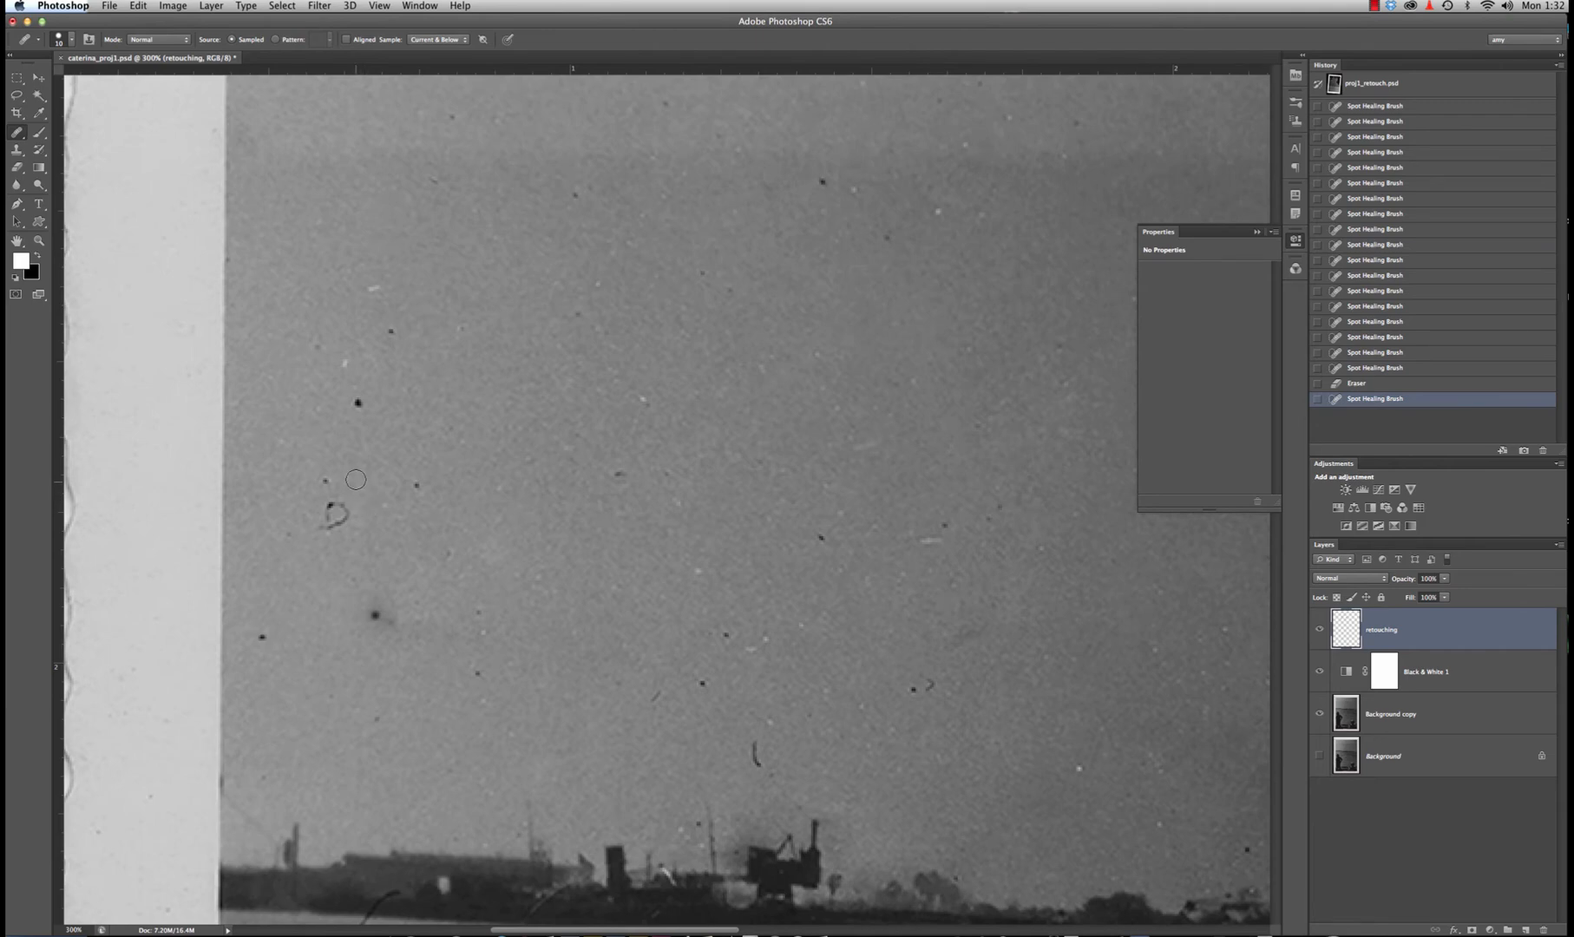
left_click(352, 489)
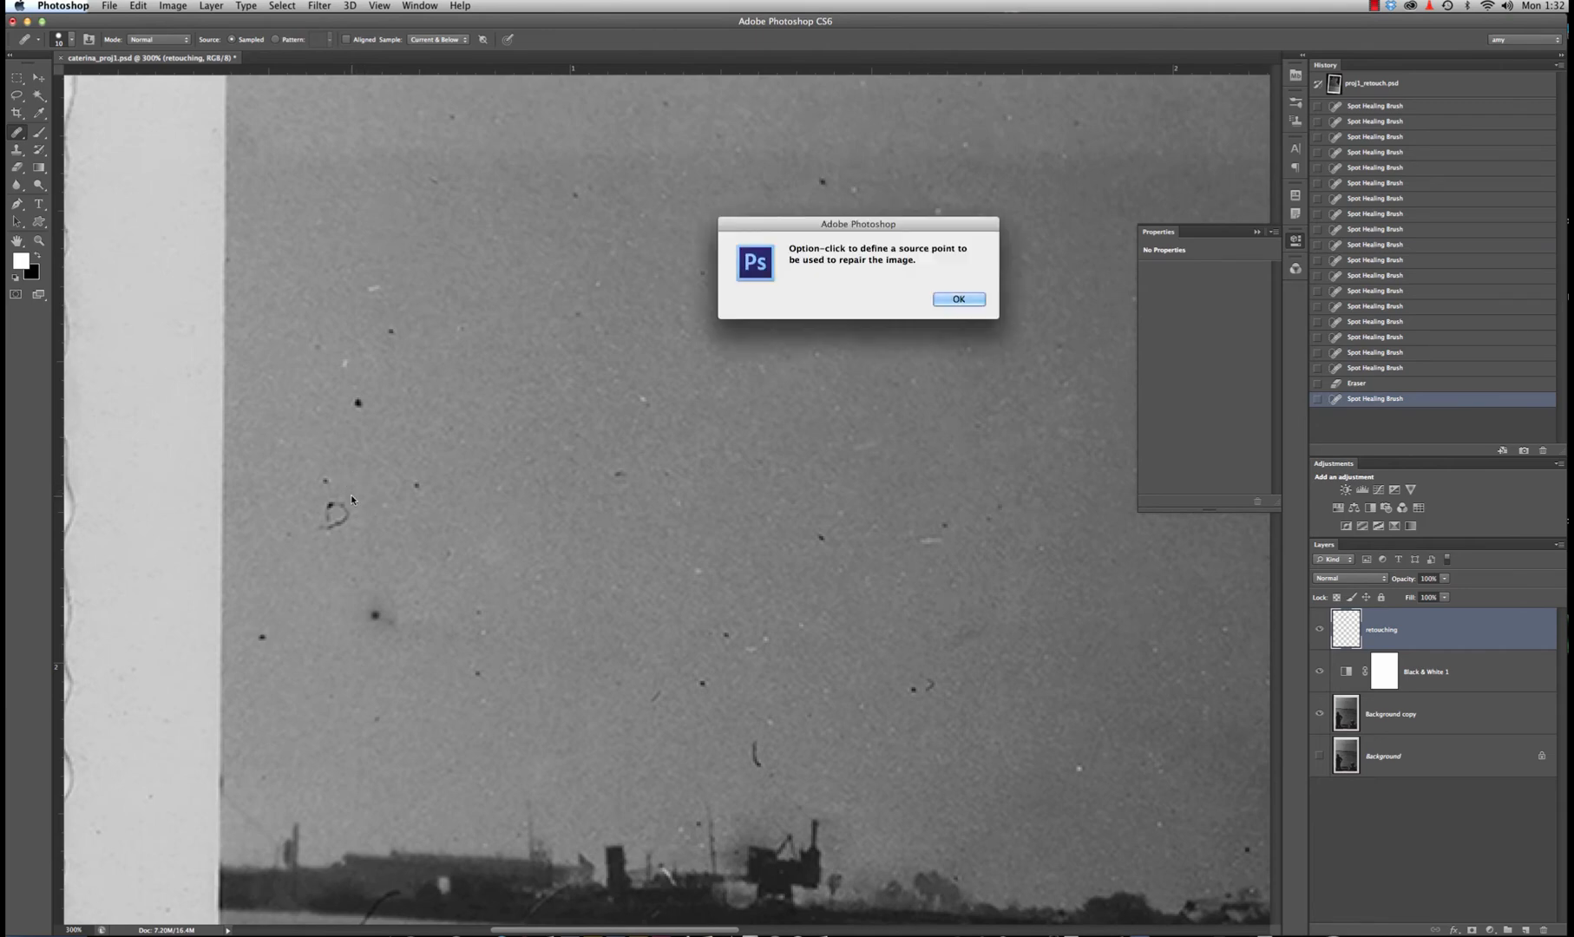
left_click(960, 298)
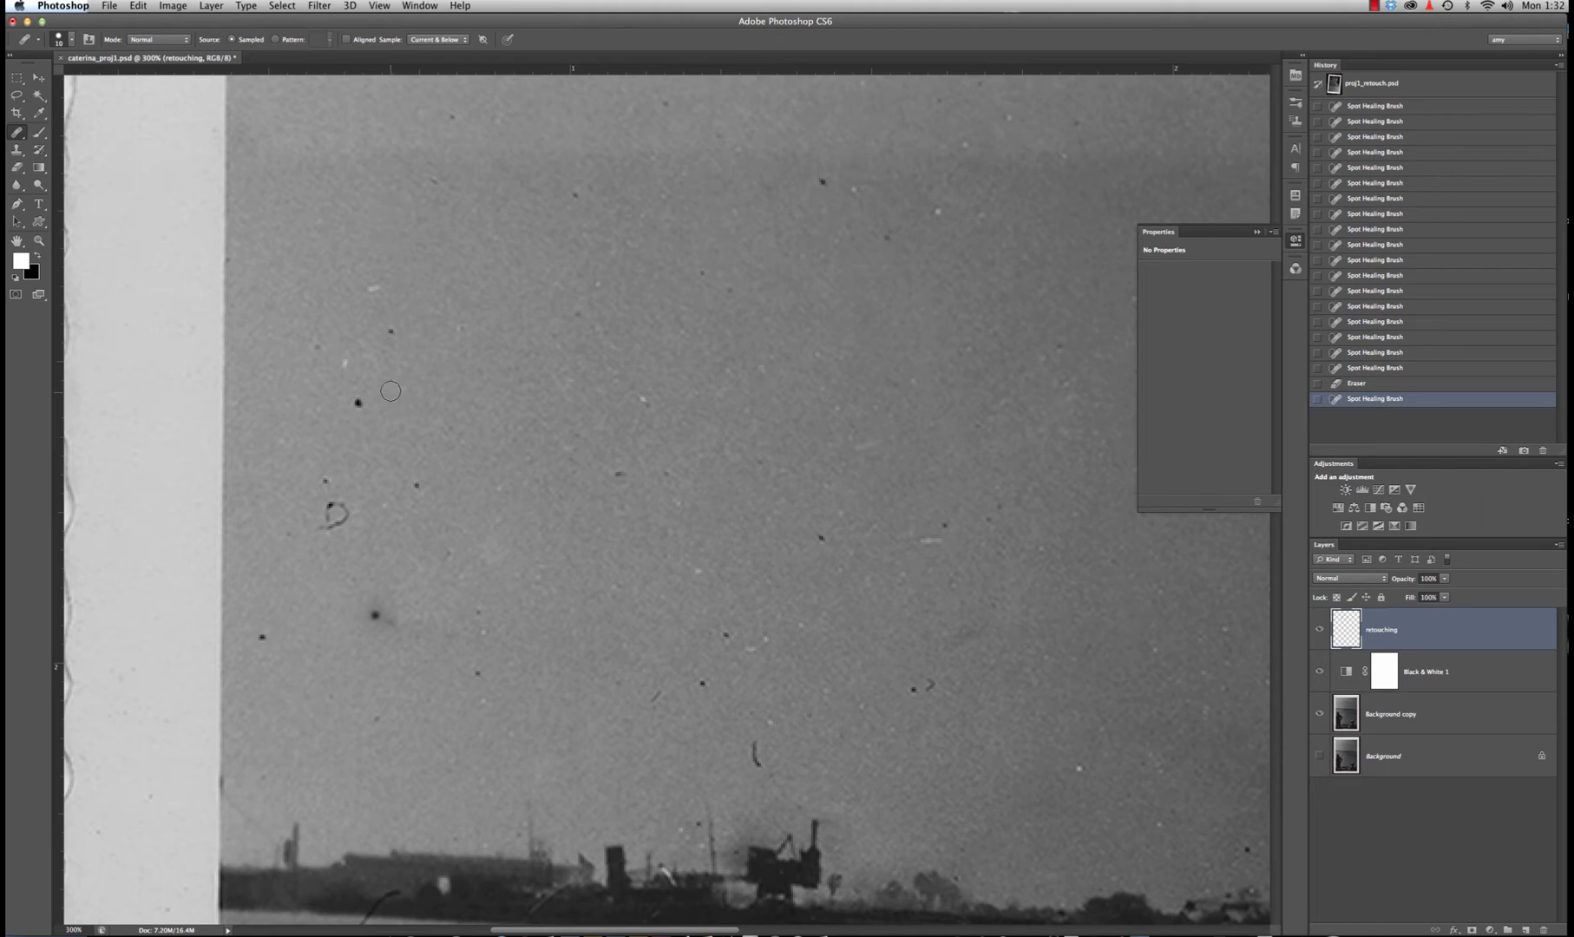
Heal the dark specks in the left sky and the short dark scratch above the skyline from sampled clean sky
left_click(358, 403)
left_click(356, 402)
left_click(420, 486)
left_click(392, 333)
left_click(621, 474)
left_click(757, 752)
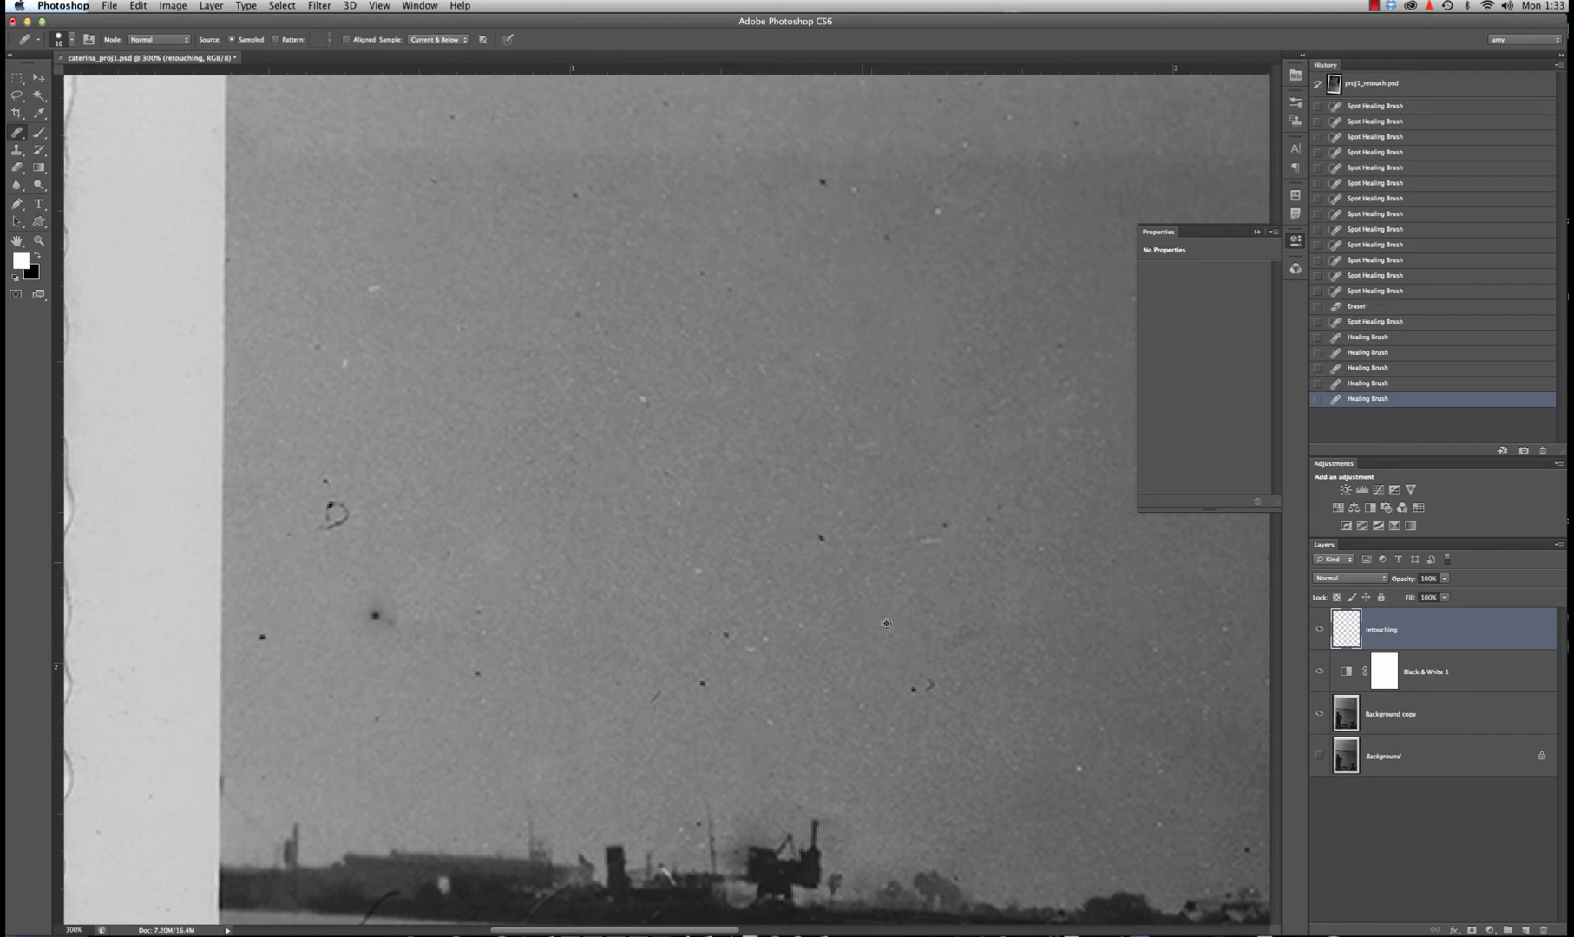
Heal three small dark specks in the middle of the sky with the Healing Brush
left_click(821, 538)
left_click(822, 181)
left_click(886, 236)
View the retouching layer alone to check the healed spots, and show the Black & White 1 and Background copy layers again
left_click(1318, 745)
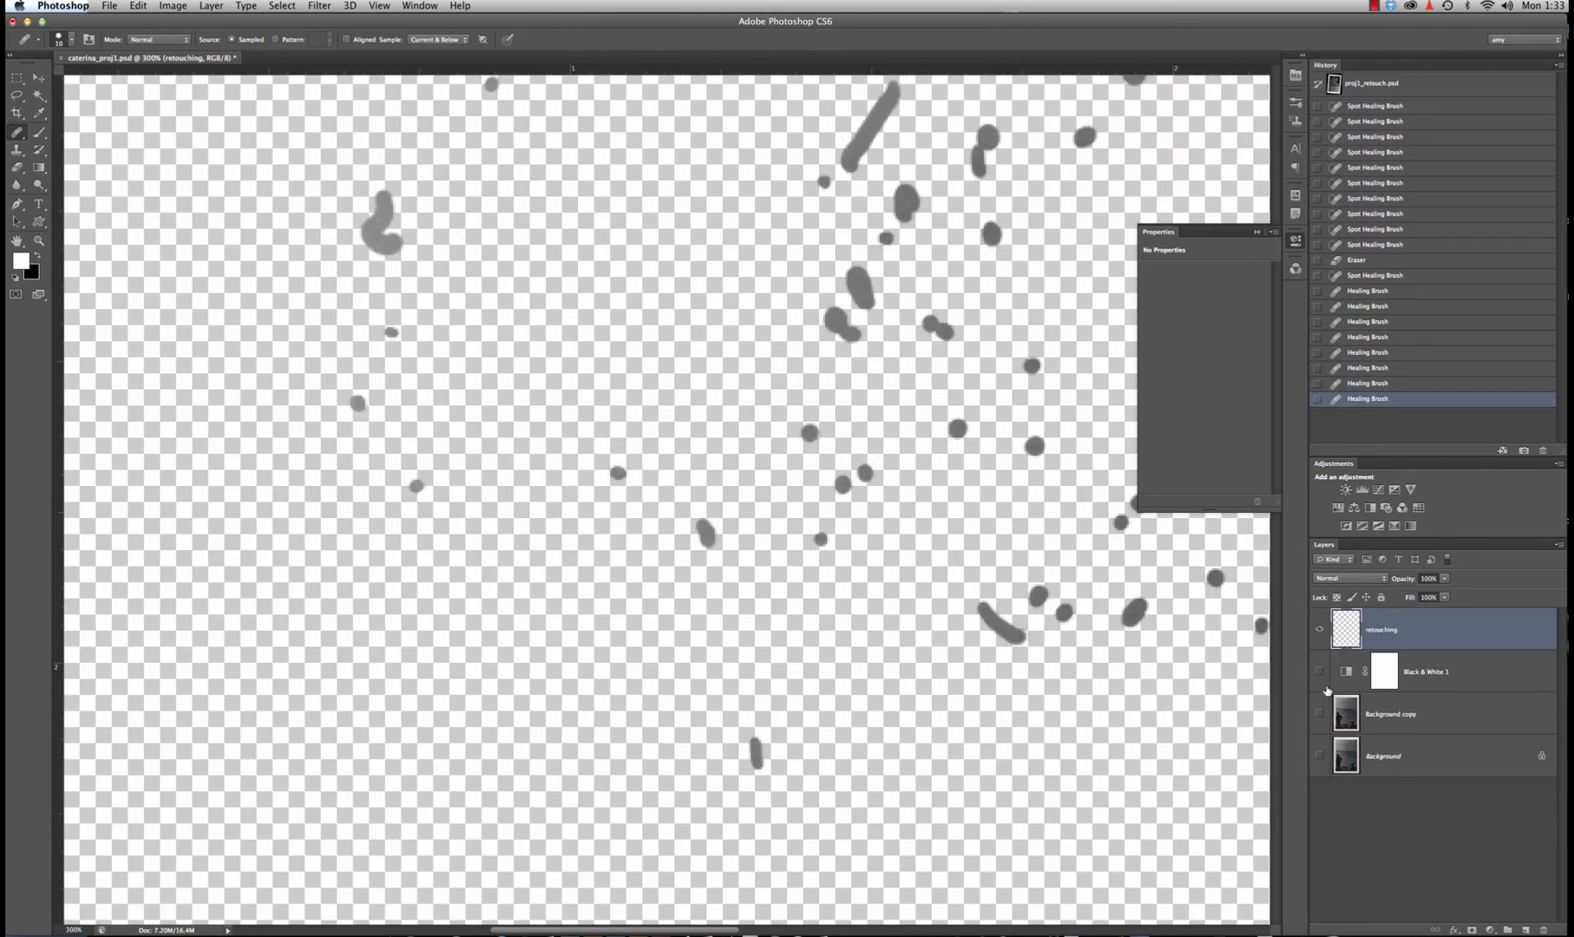
left_click(1319, 671)
left_click(1320, 714)
Switch to the Patch tool with Content-Aware patching, Very Loose adaptation and Sample All Layers
left_click(16, 133)
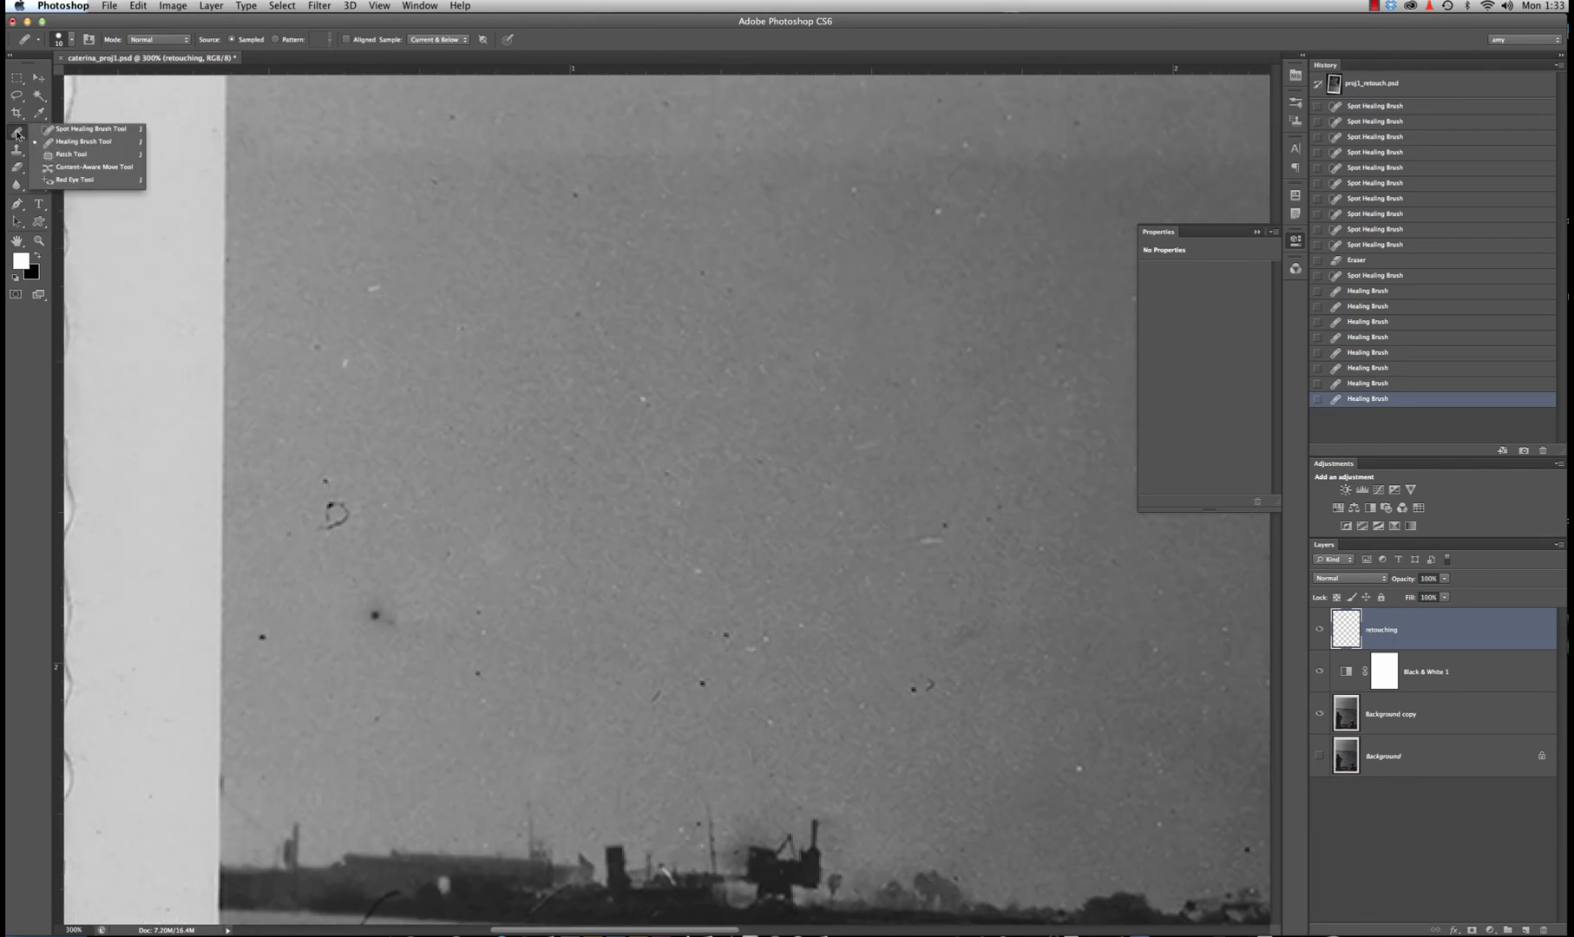
left_click(69, 153)
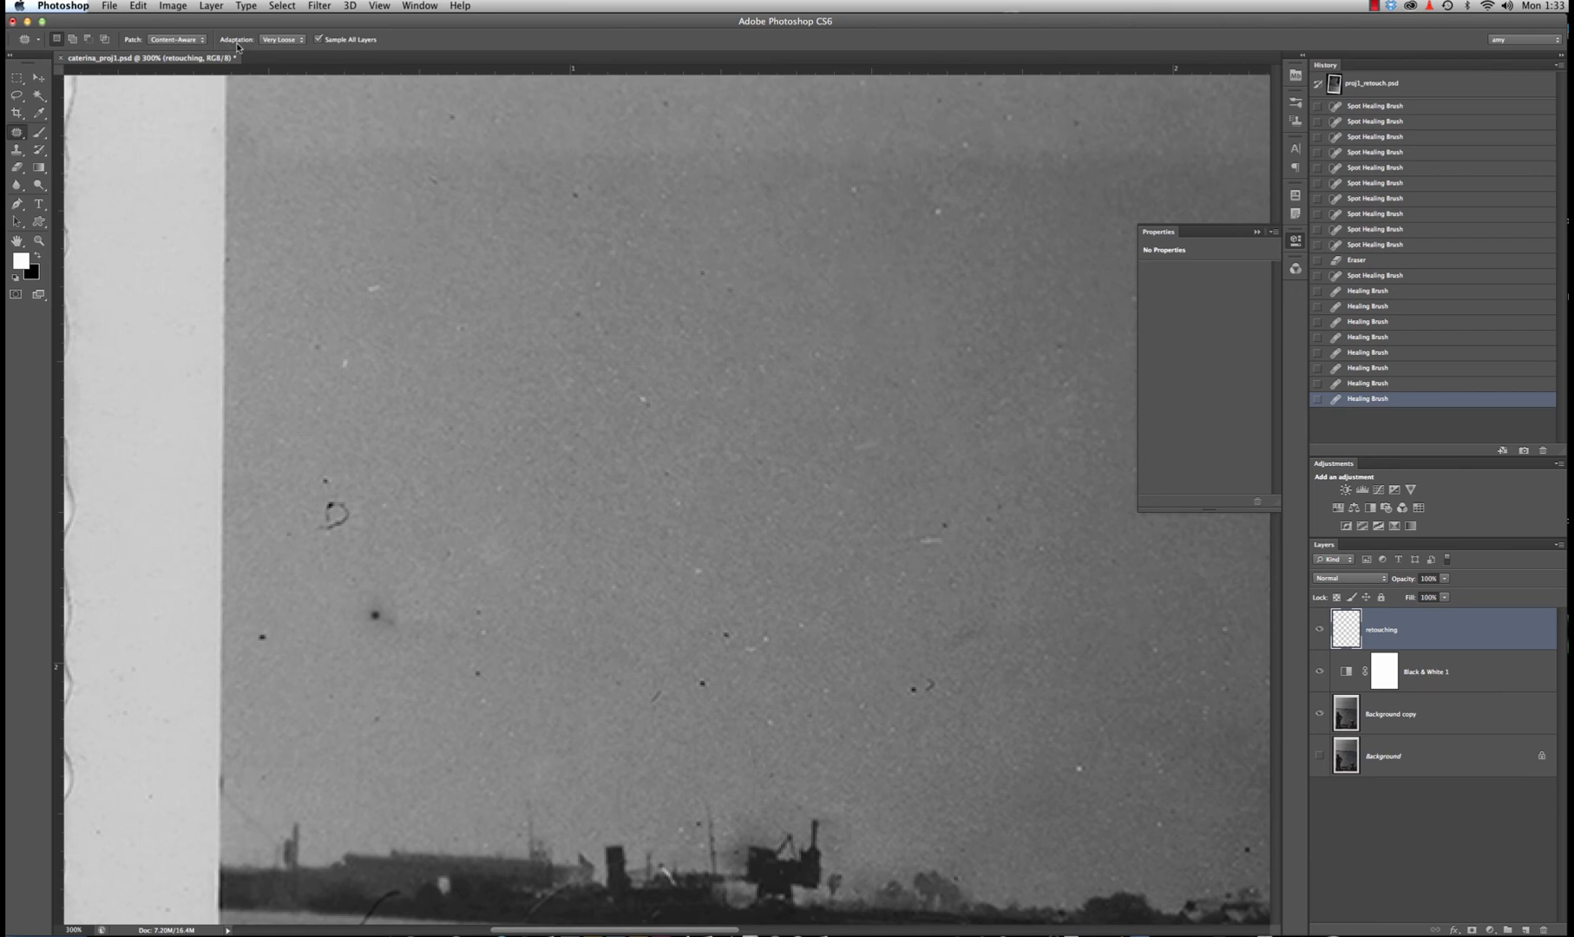
left_click(204, 40)
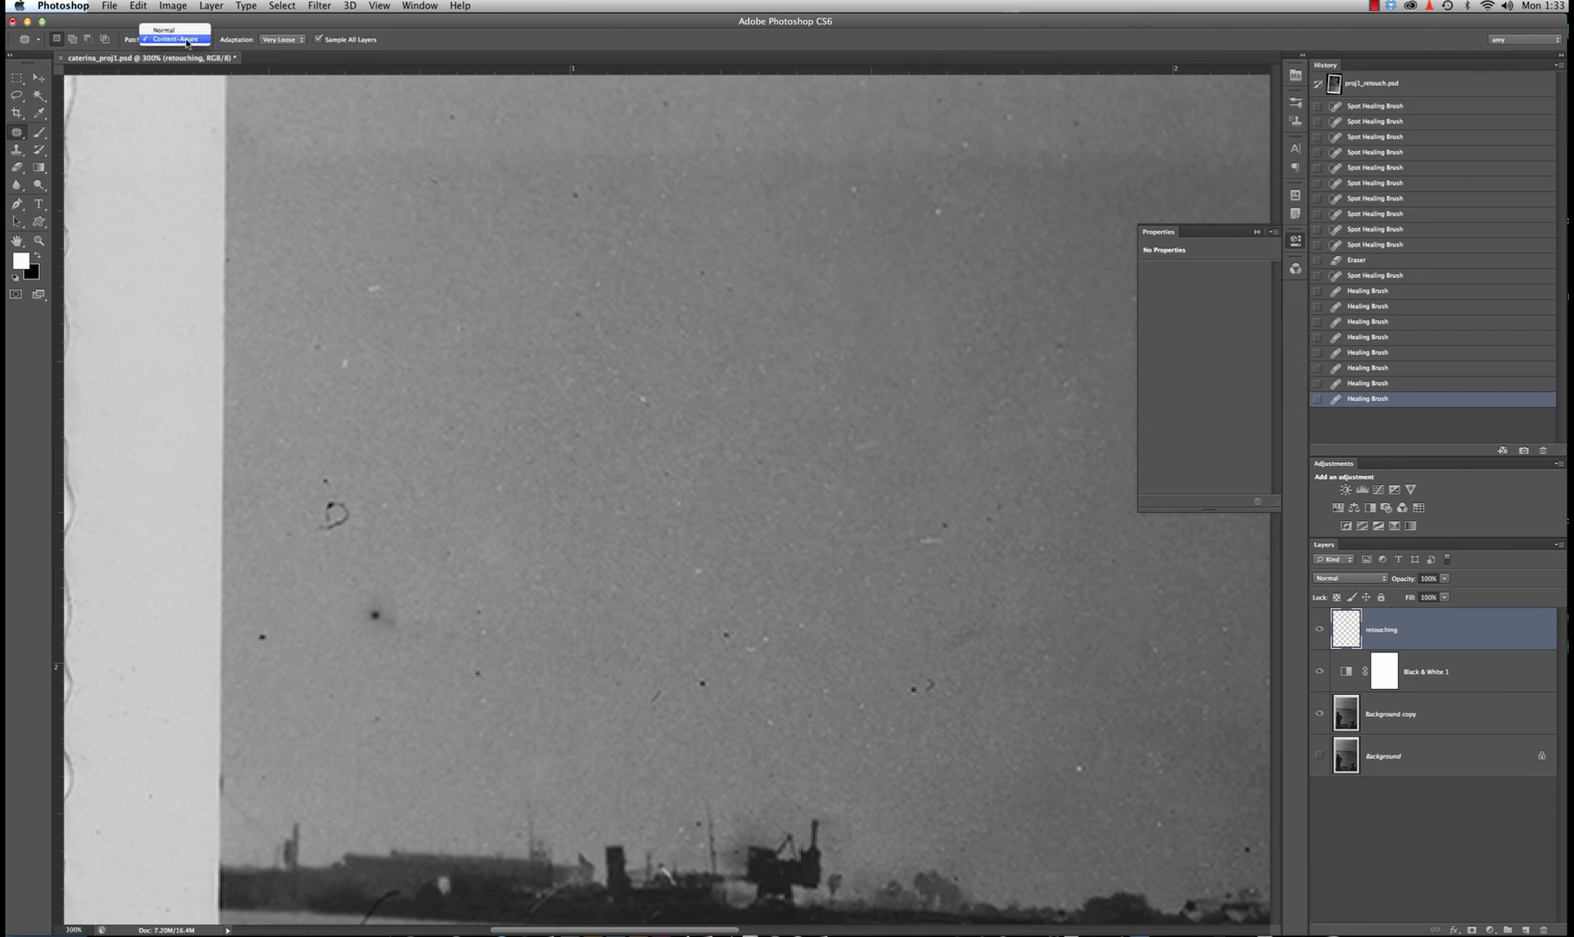
left_click(187, 40)
left_click(282, 40)
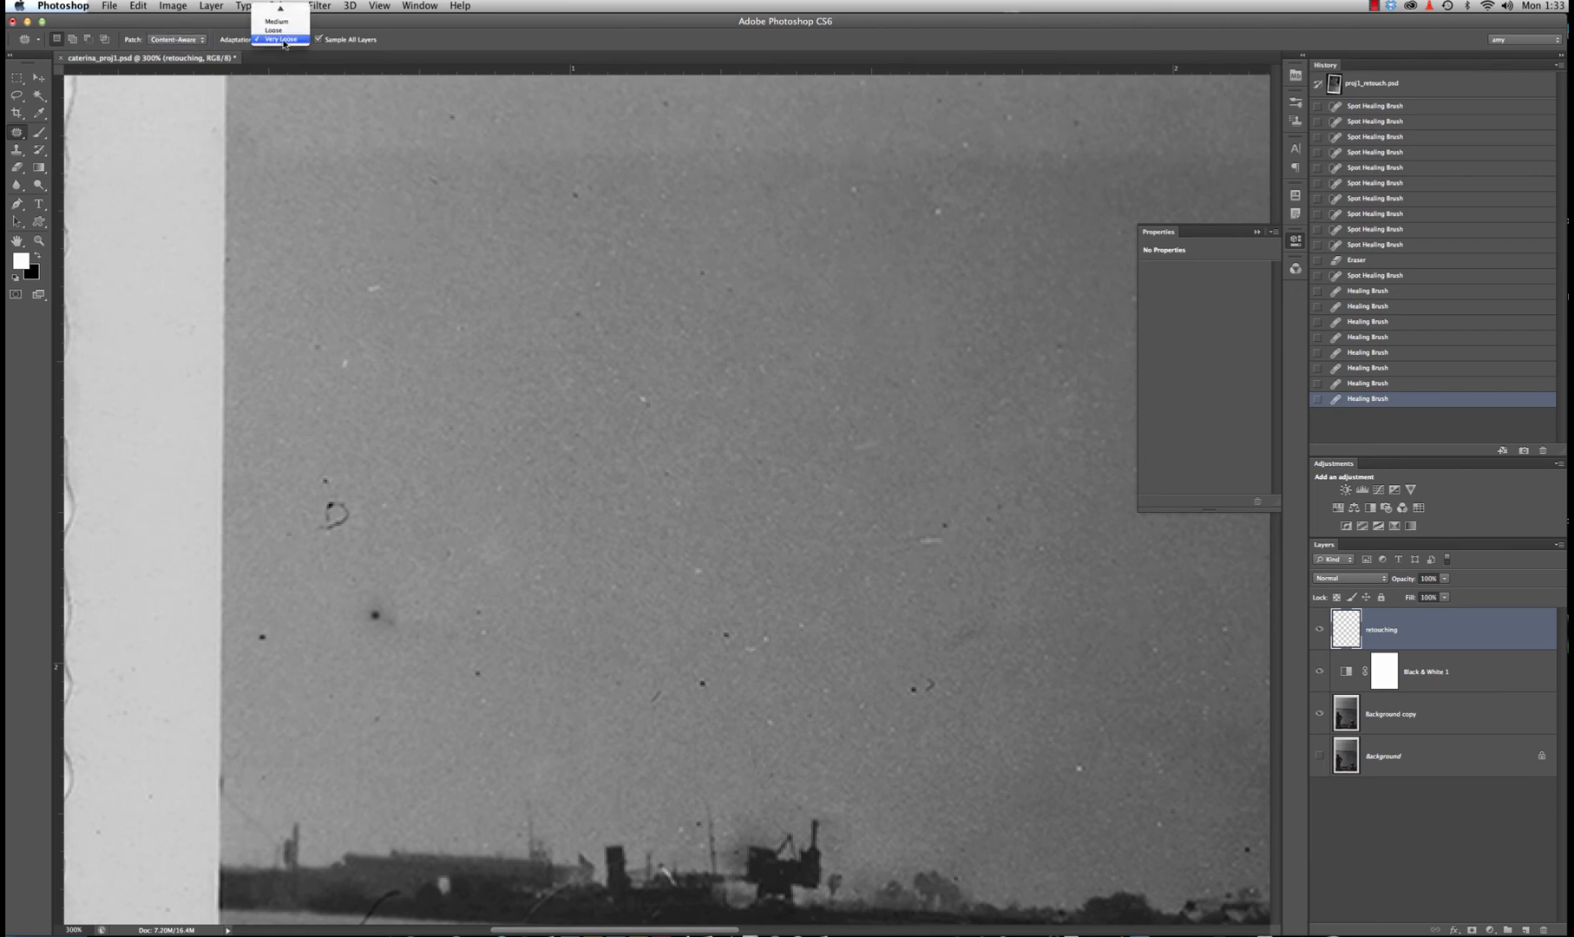
left_click(283, 39)
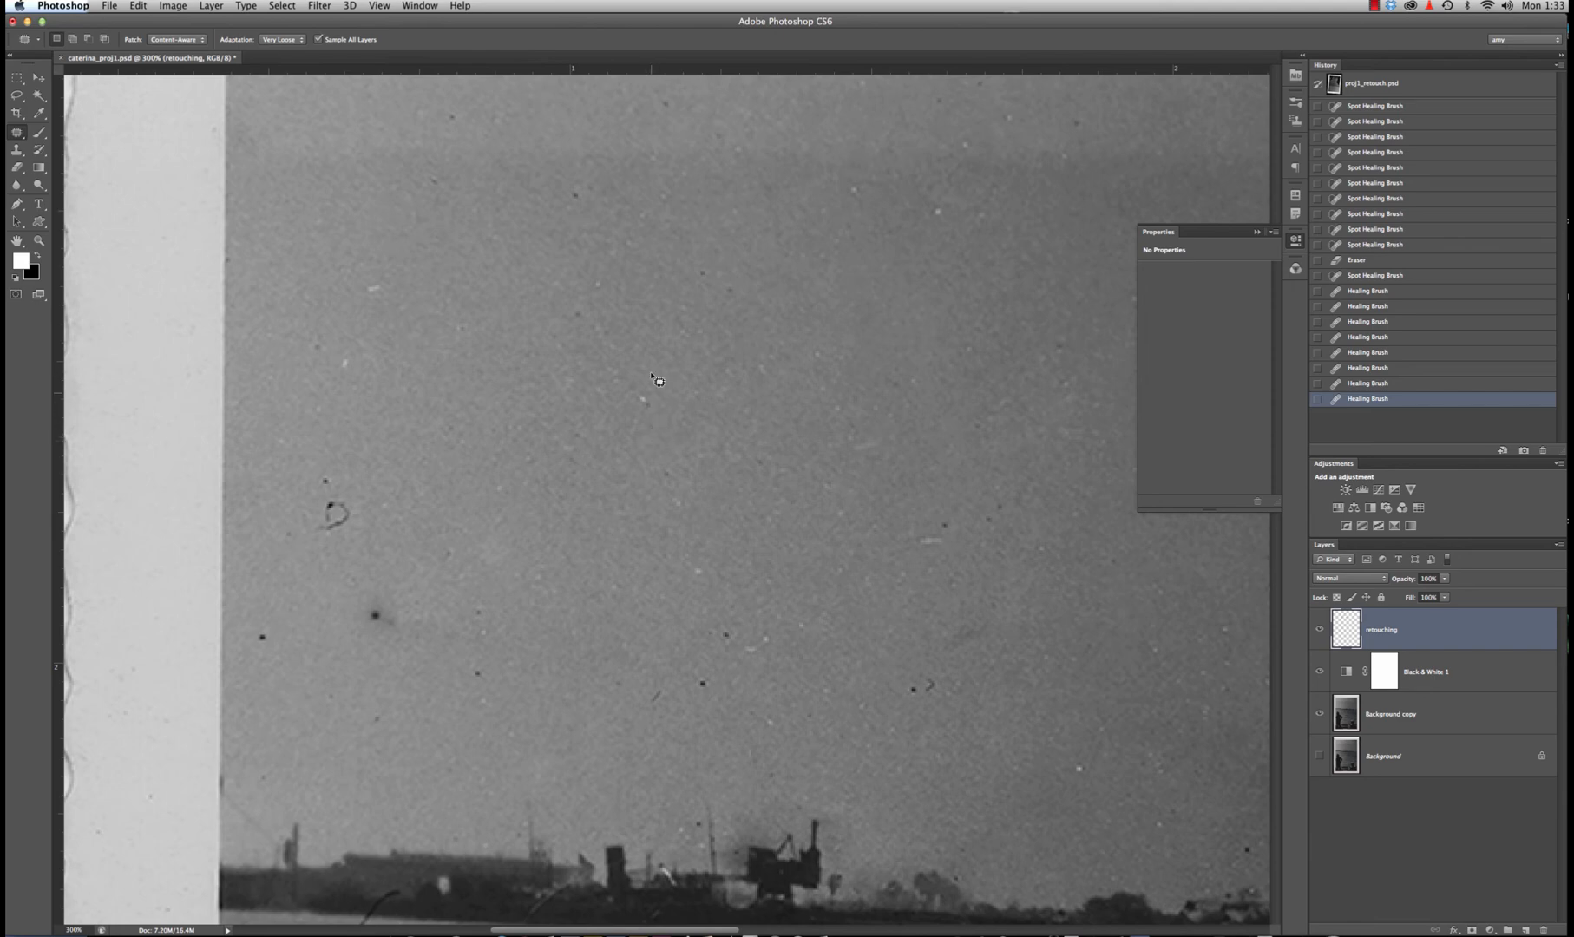
Patch the small white speck in the central sky with clean sky from nearby and deselect the area
mouse_move(640, 390)
left_mouse_down()
mouse_move(652, 418)
mouse_move(659, 401)
mouse_move(625, 425)
left_mouse_up()
key("super+d")
scroll(566, 554, "right", 15)
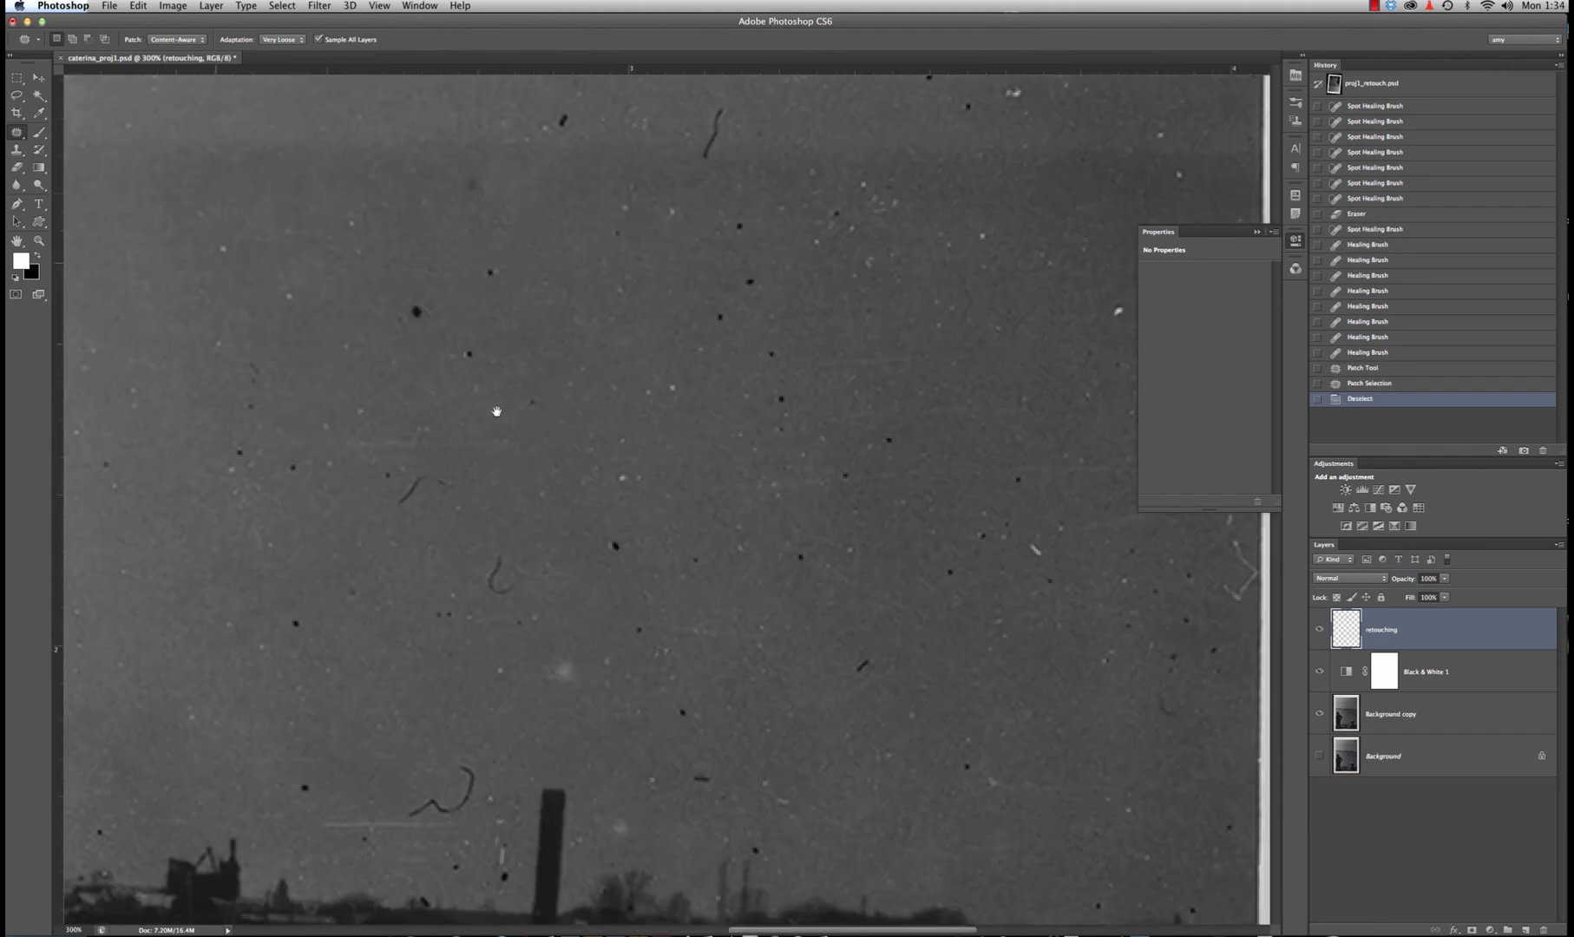
Patch the two short curved hair marks in the middle of the sky with nearby clean sky, deselecting after each
mouse_move(512, 556)
left_mouse_down()
mouse_move(522, 605)
mouse_move(517, 558)
mouse_move(498, 562)
mouse_move(539, 521)
left_mouse_up()
key("ctrl+d")
mouse_move(430, 467)
left_mouse_down()
mouse_move(395, 504)
mouse_move(448, 497)
mouse_move(445, 469)
mouse_move(412, 533)
left_mouse_up()
key("ctrl+d")
Patch the dark speck above the pale blotch in the lower sky with adjacent clean sky and deselect it
key("super+plus")
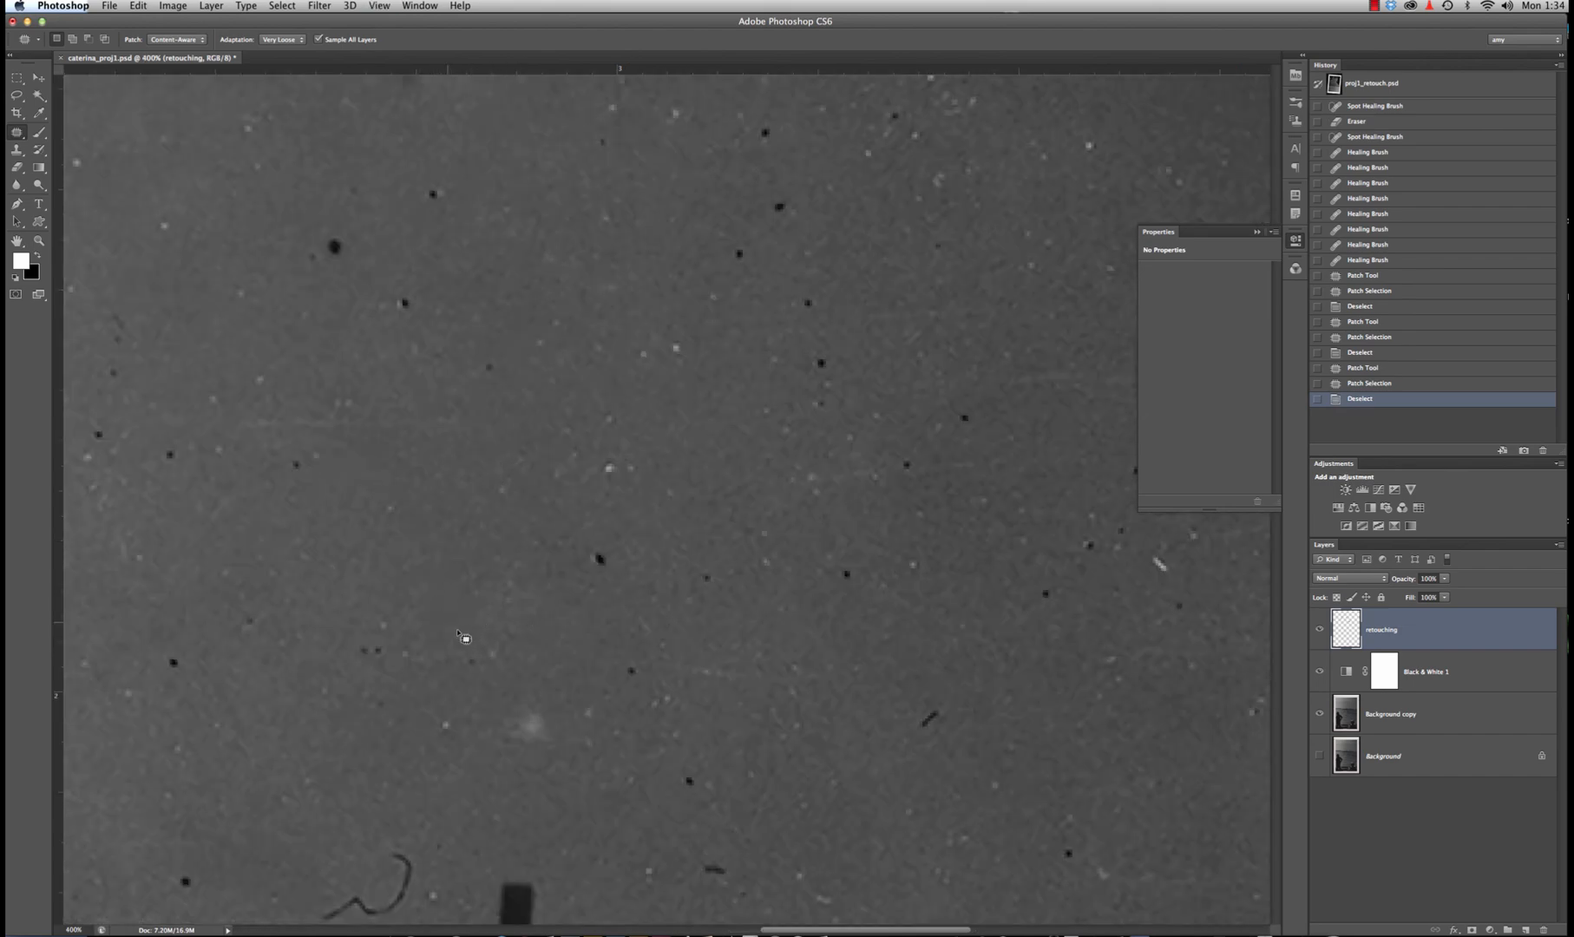
mouse_move(597, 549)
left_mouse_down()
mouse_move(585, 588)
mouse_move(604, 594)
mouse_move(604, 548)
mouse_move(595, 581)
mouse_move(566, 568)
left_mouse_up()
key("super+d")
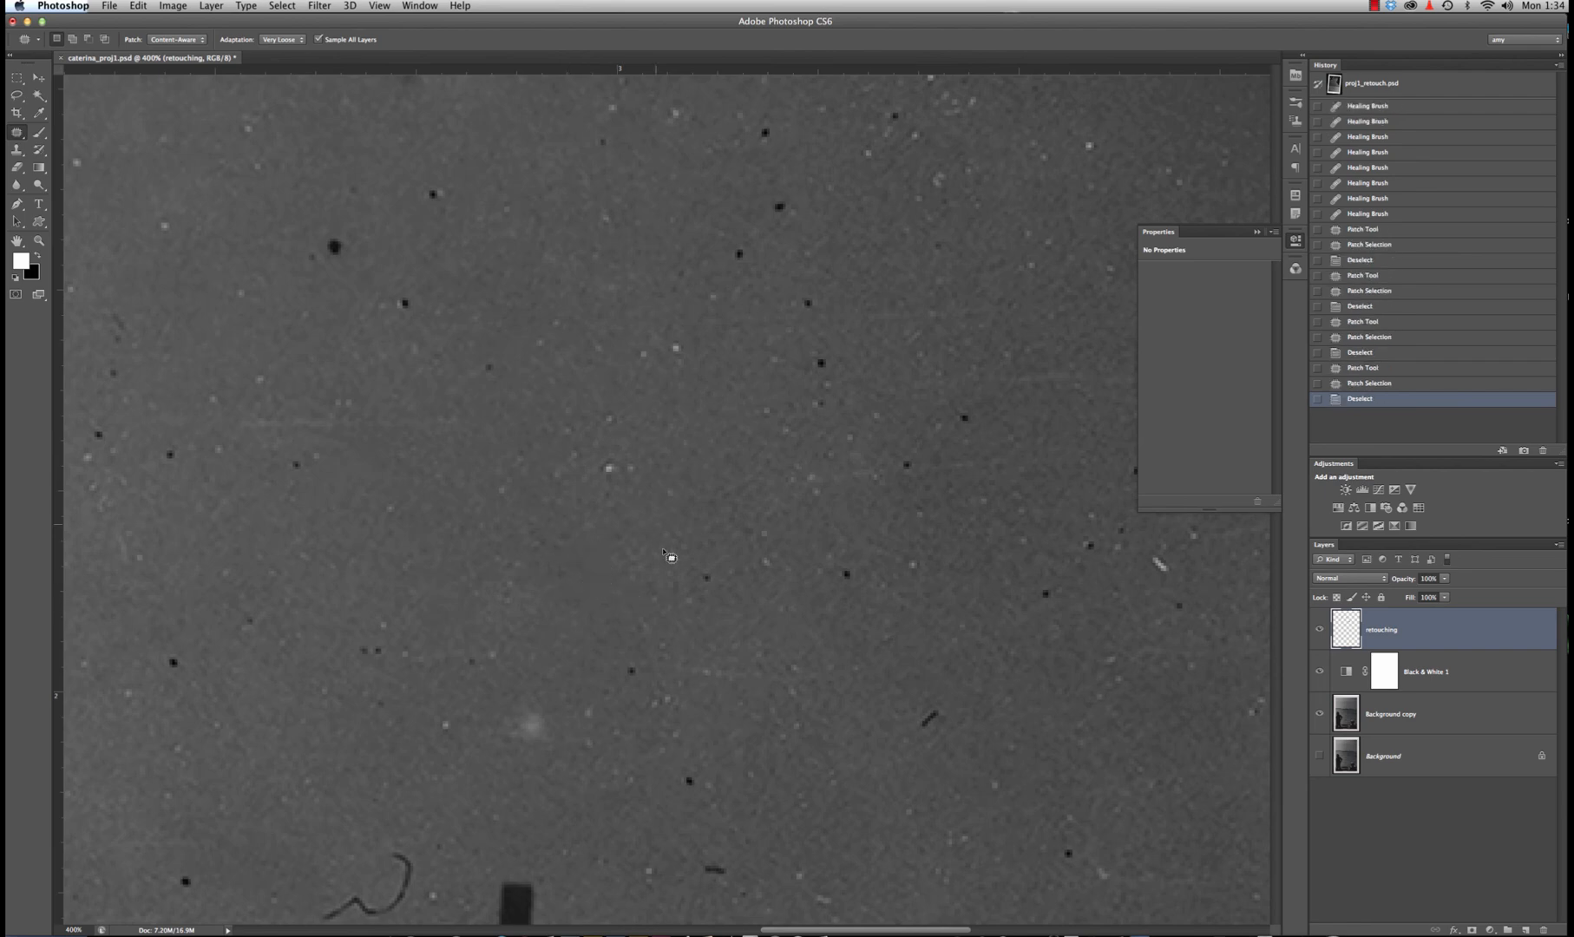
Patch the three dark specks right of the sky's centre with nearby clean sky, clearing the selection when done
left_click_drag(830, 380, 840, 371)
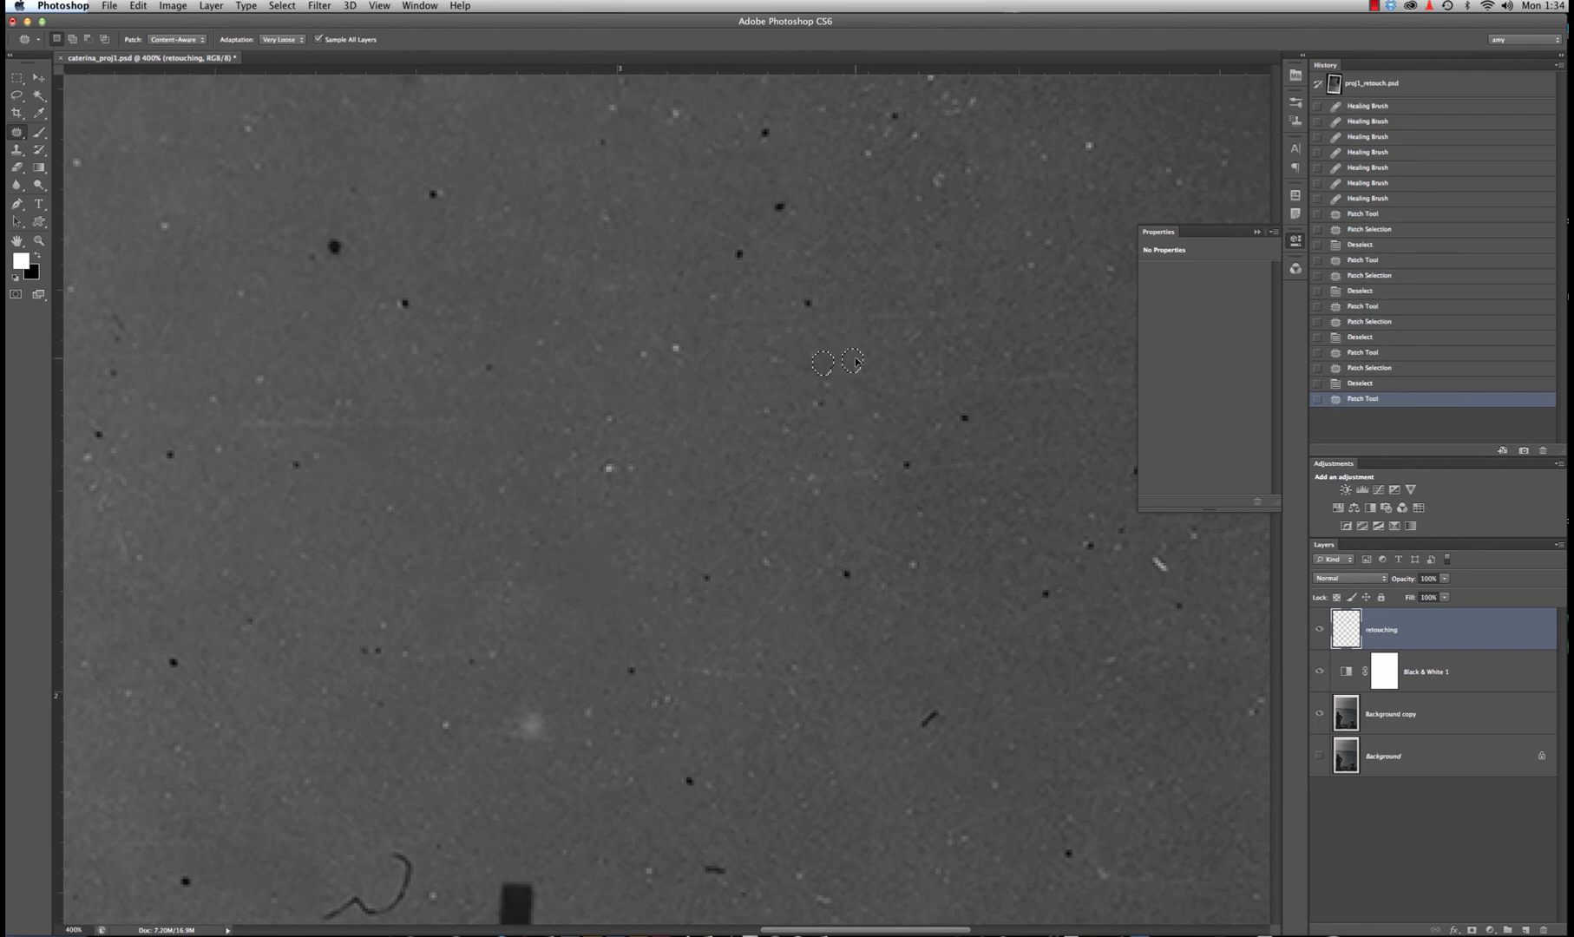
key("super+d")
left_click_drag(907, 454, 933, 474)
left_click_drag(967, 408, 965, 408)
left_click_drag(962, 424, 935, 408)
key("super+d")
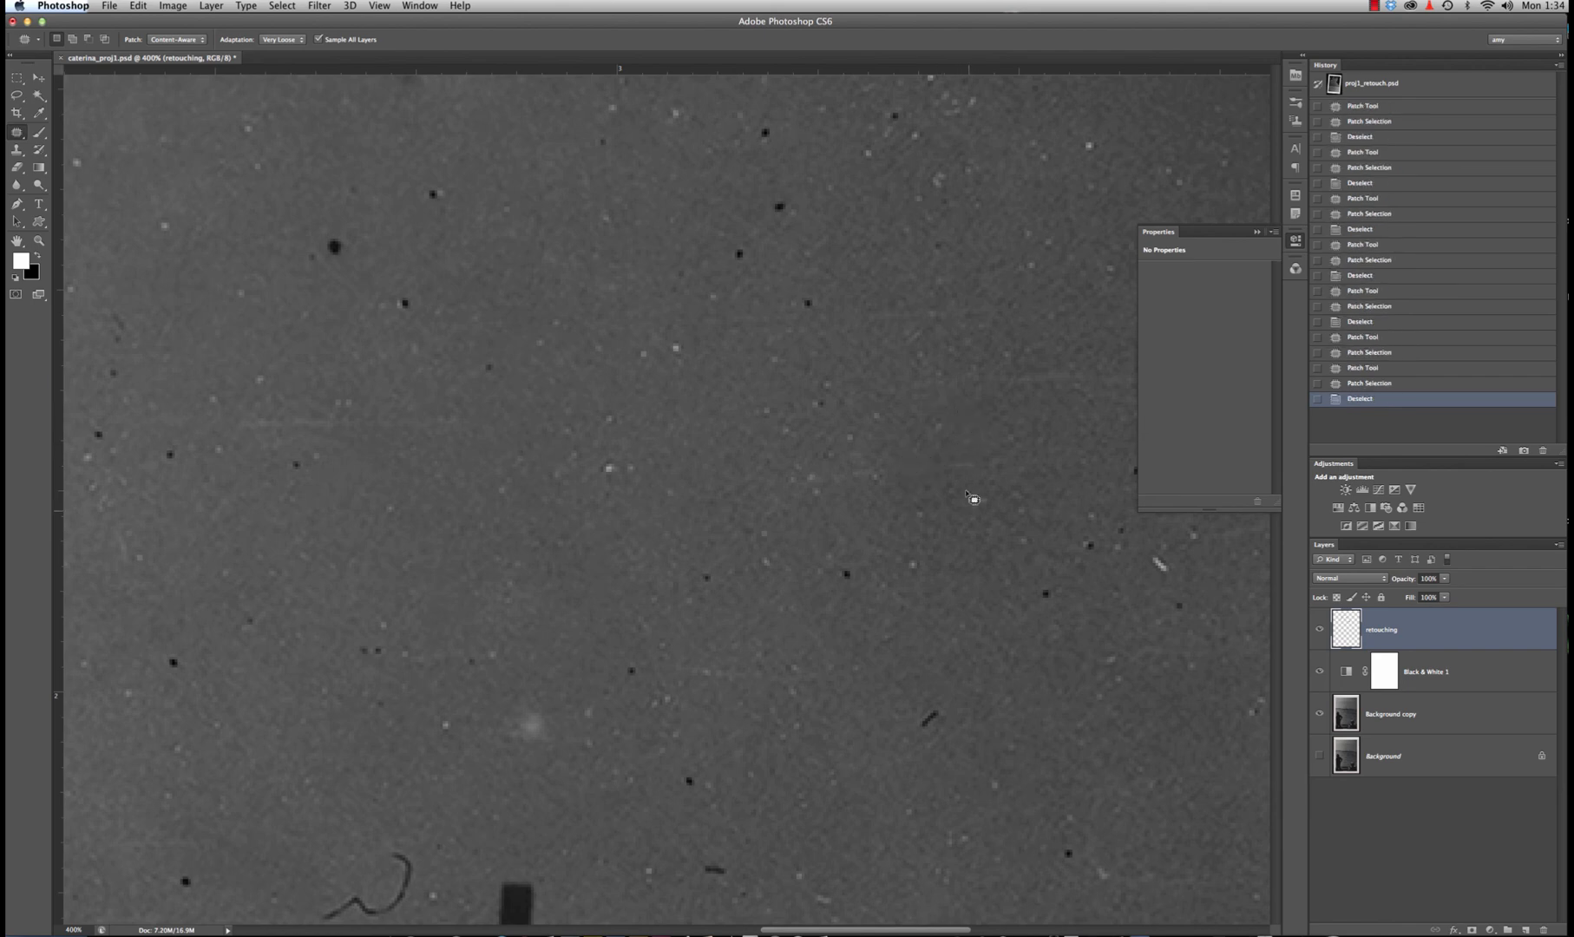
Switch from the Patch tool to the Healing Brush with the photograph at 100% view
key("super+minus")
key("super+minus")
key("super+minus")
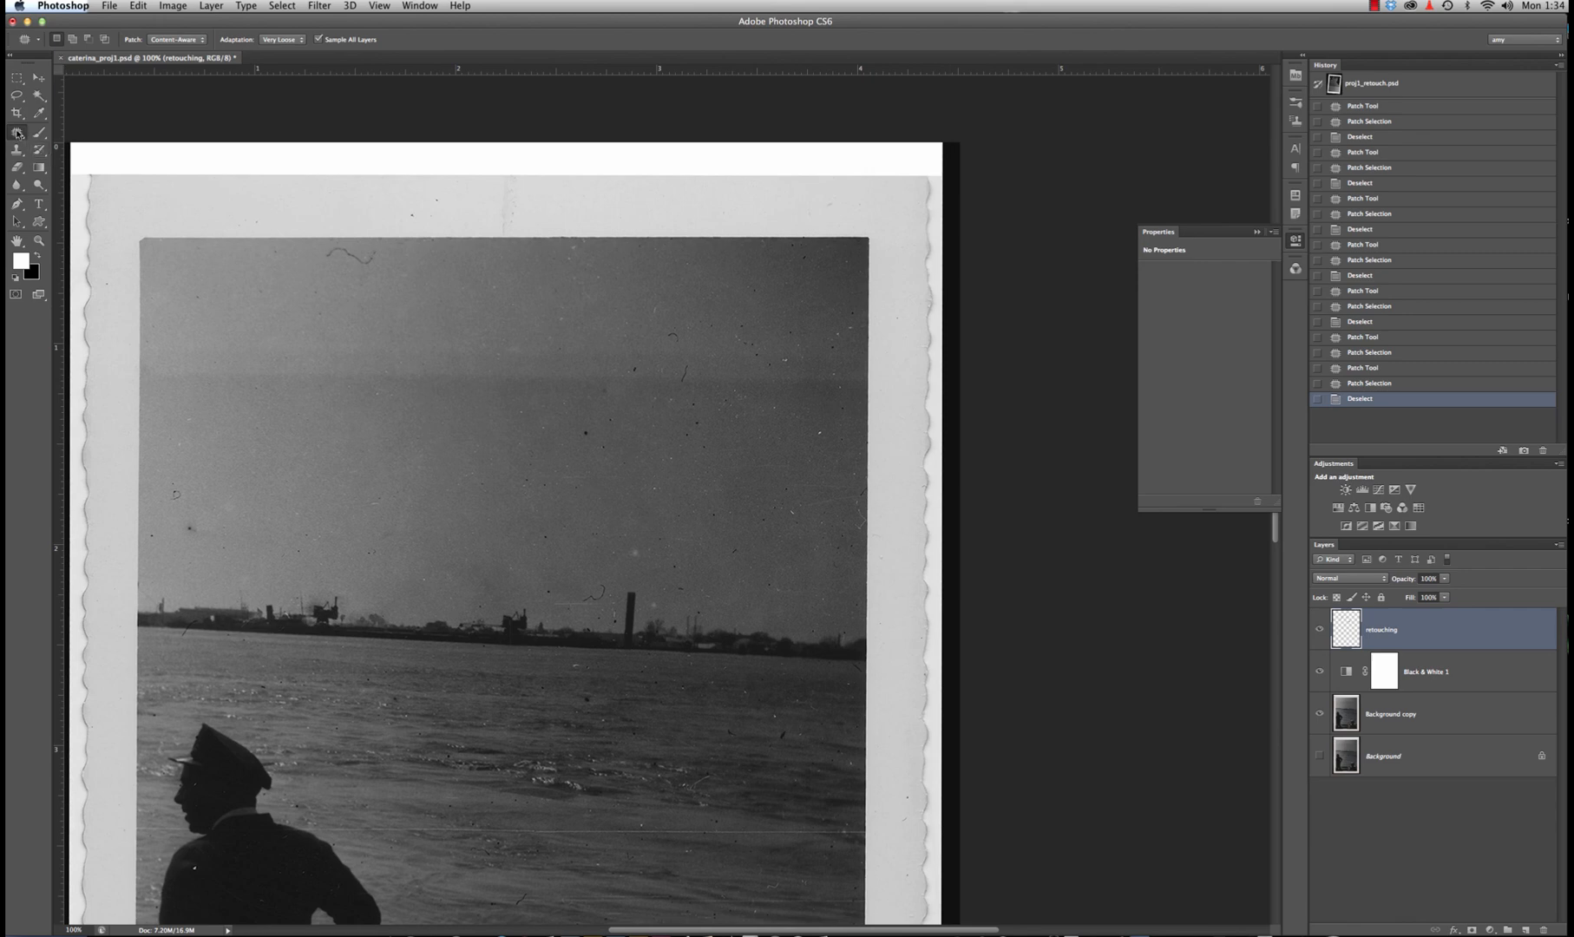
left_click_drag(16, 132, 49, 134)
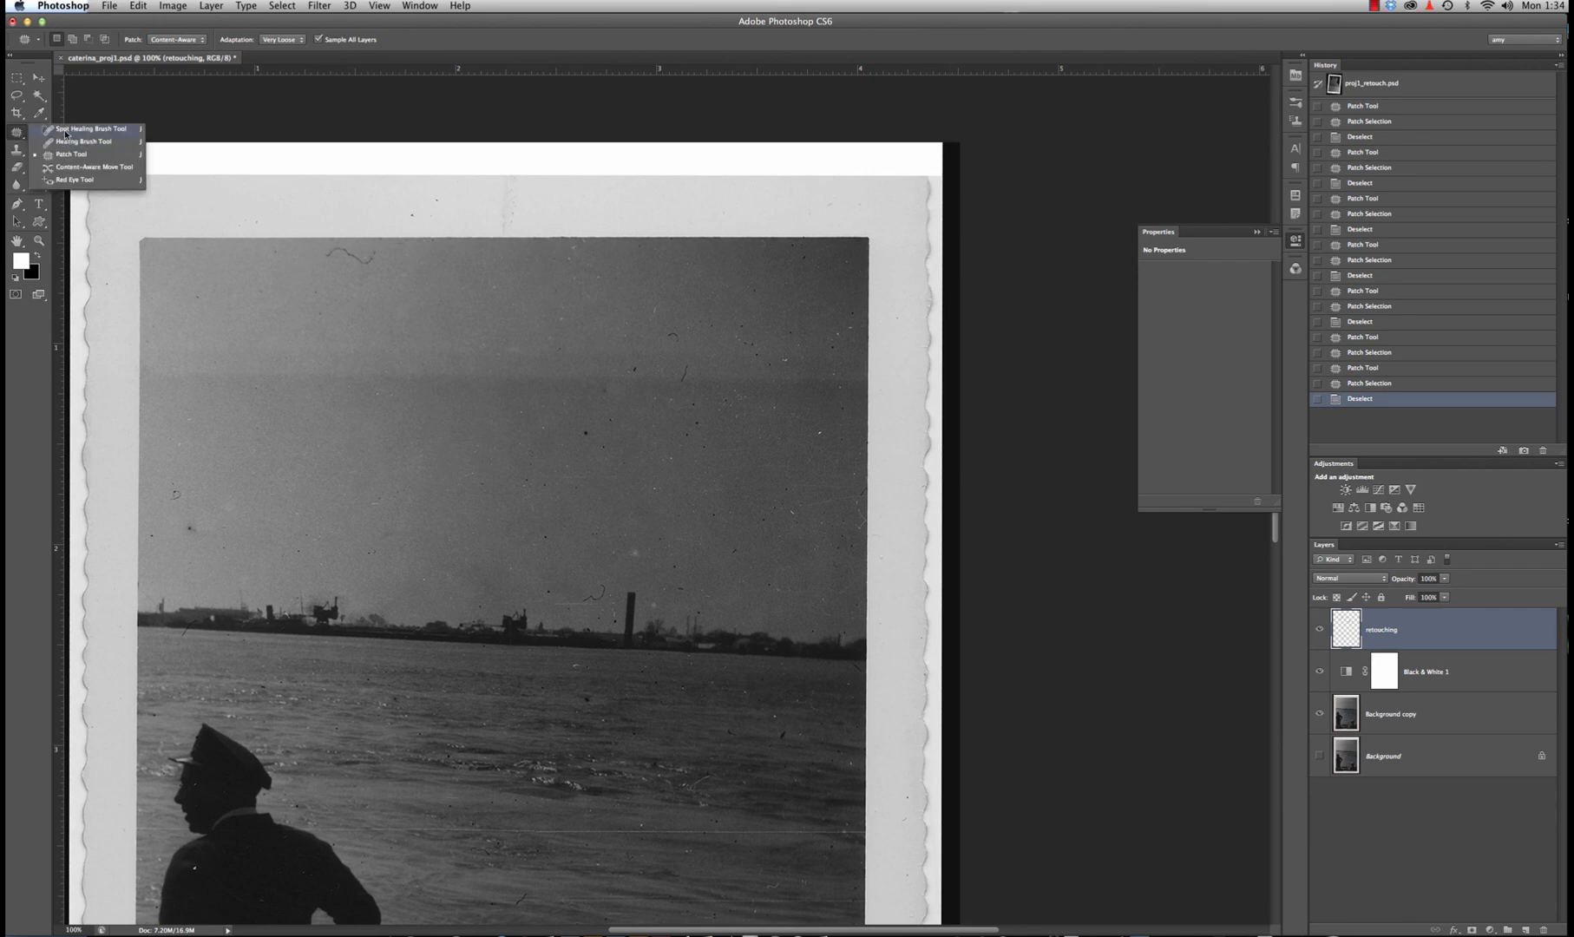
left_click(62, 141)
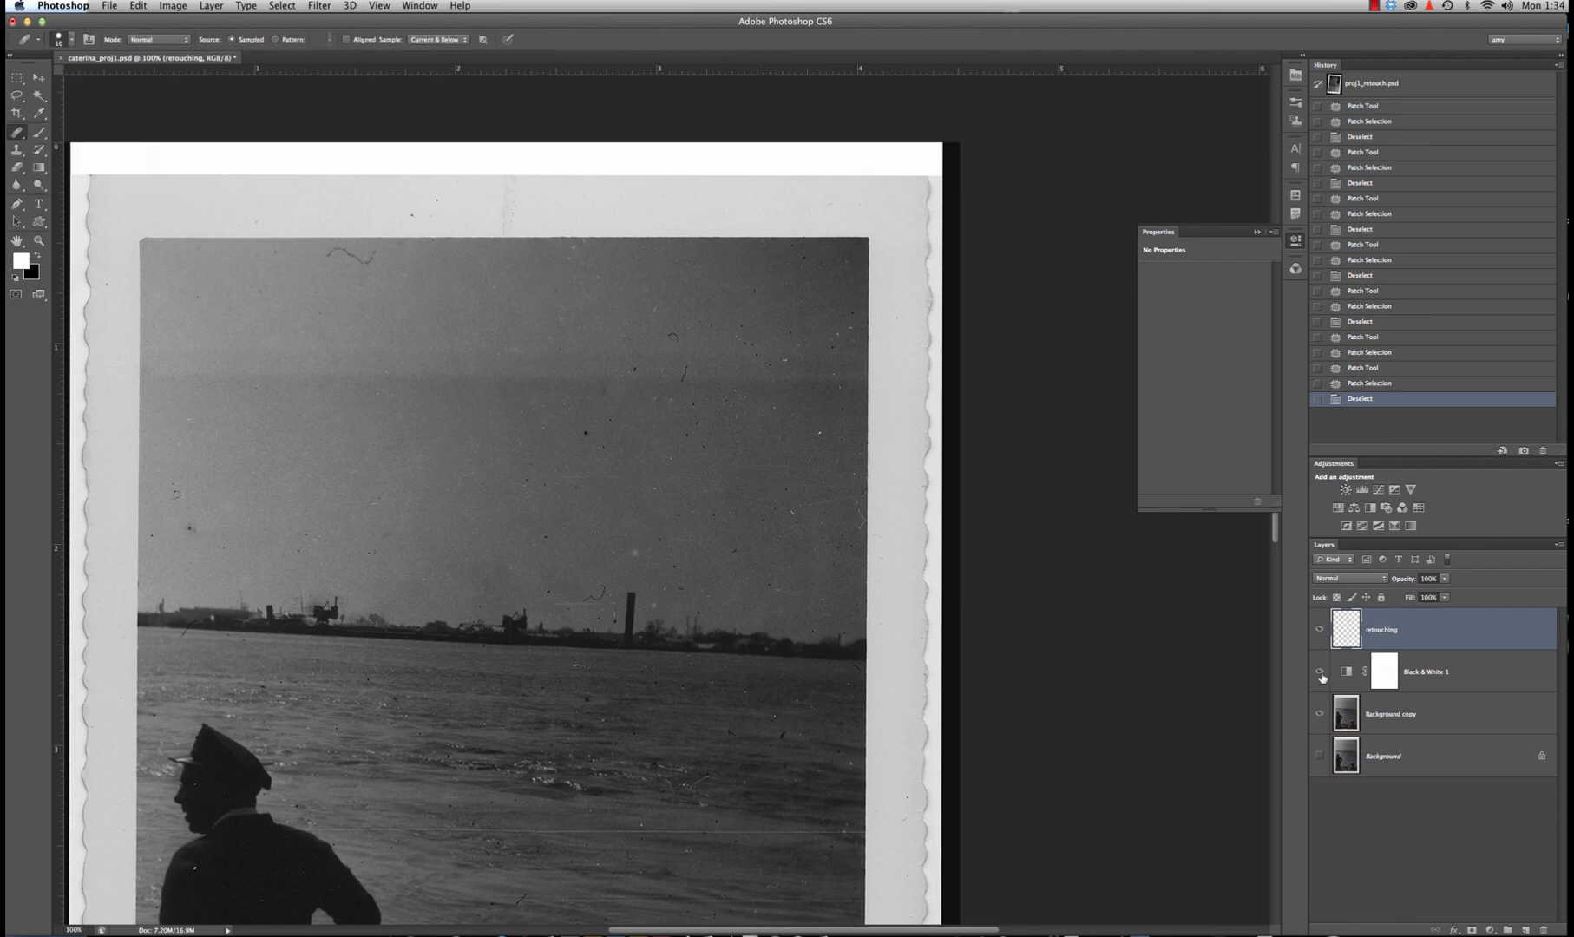
Hide the image layers to inspect the retouching layer alone, and show the retouching, Black & White 1 and Background copy layers again
left_click(1320, 715)
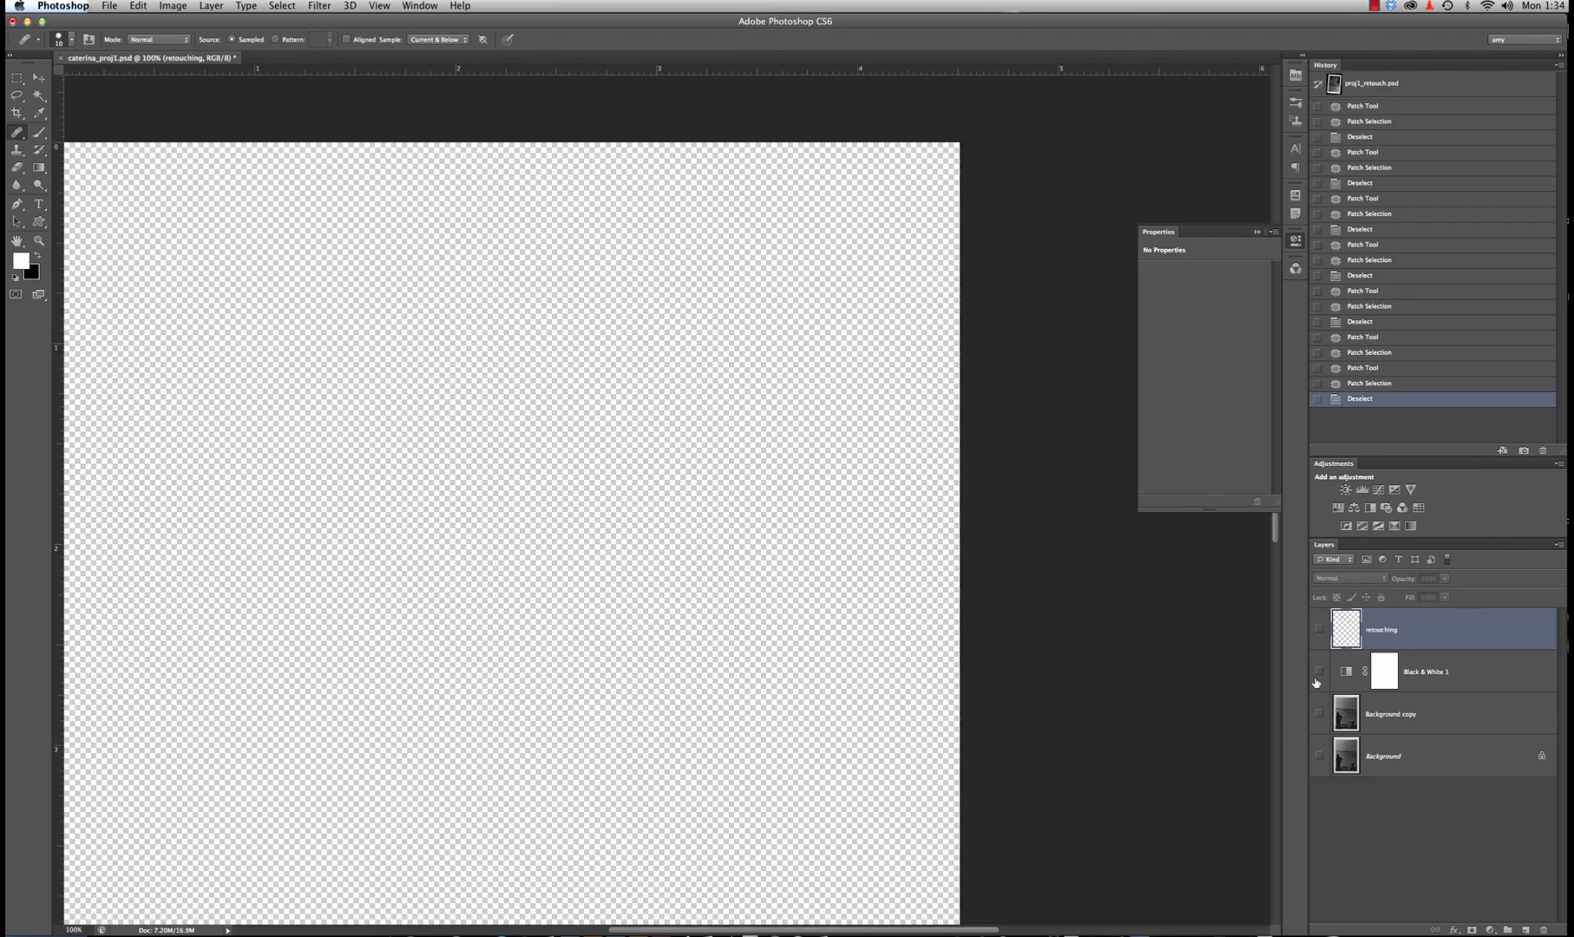
left_click(1317, 630)
left_click(1320, 631)
left_click(1319, 715)
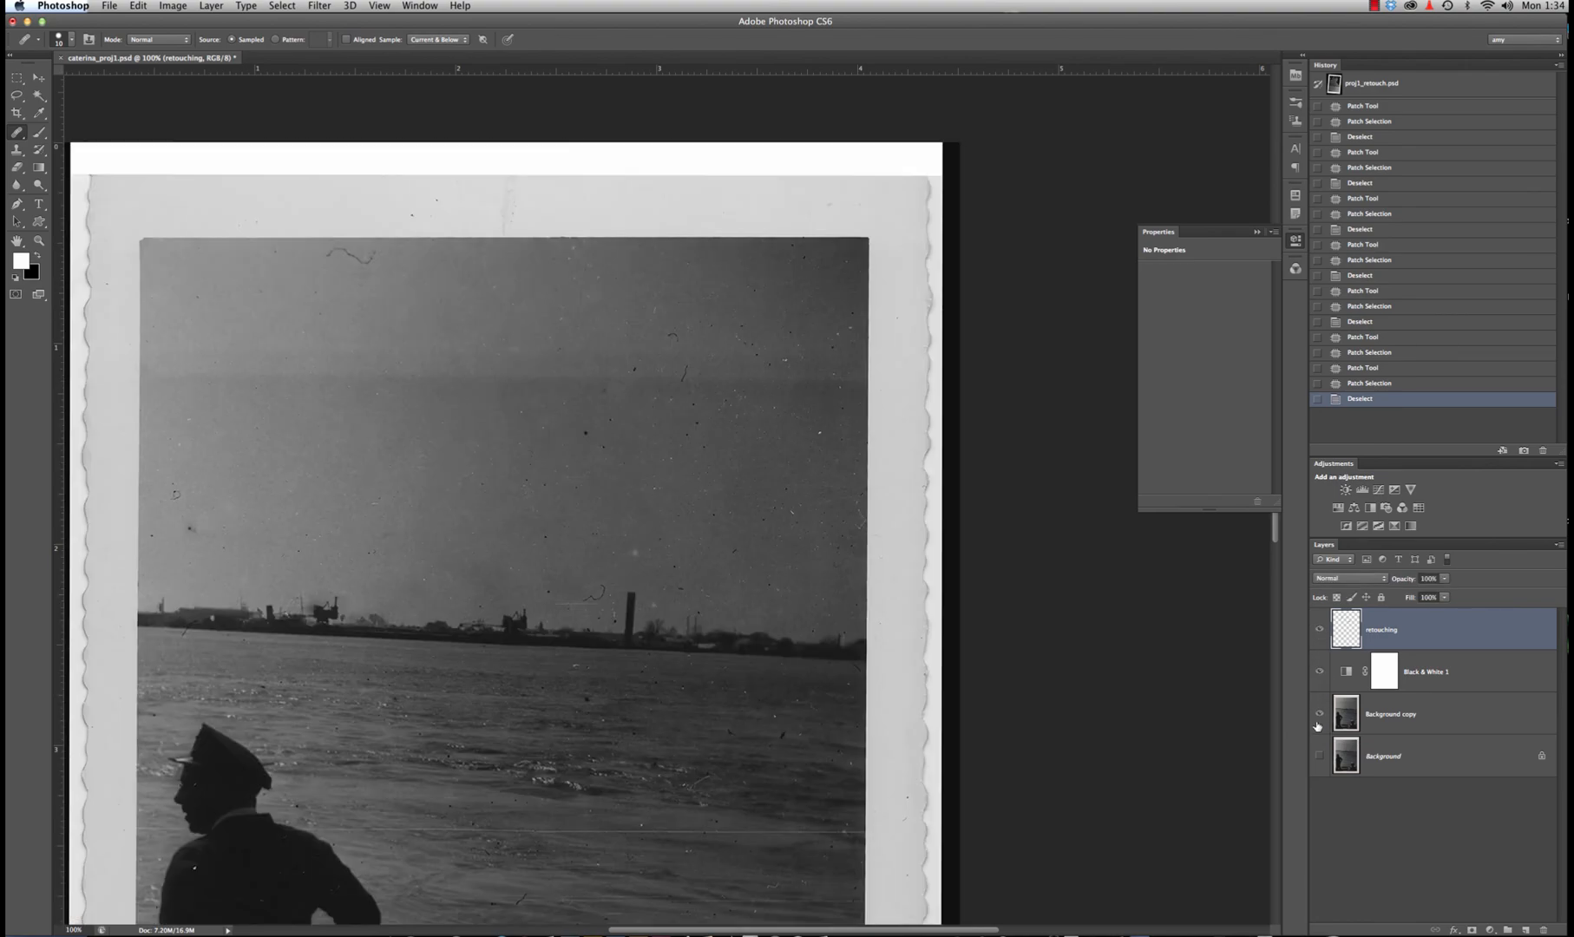
Toggle the retouching layer's visibility off and on twice to compare the photograph before and after the repairs
left_click(1320, 631)
left_click(1319, 632)
left_click(1318, 631)
left_click(1319, 631)
Switch to the Move tool and save the retouched document under its existing name
left_click(40, 78)
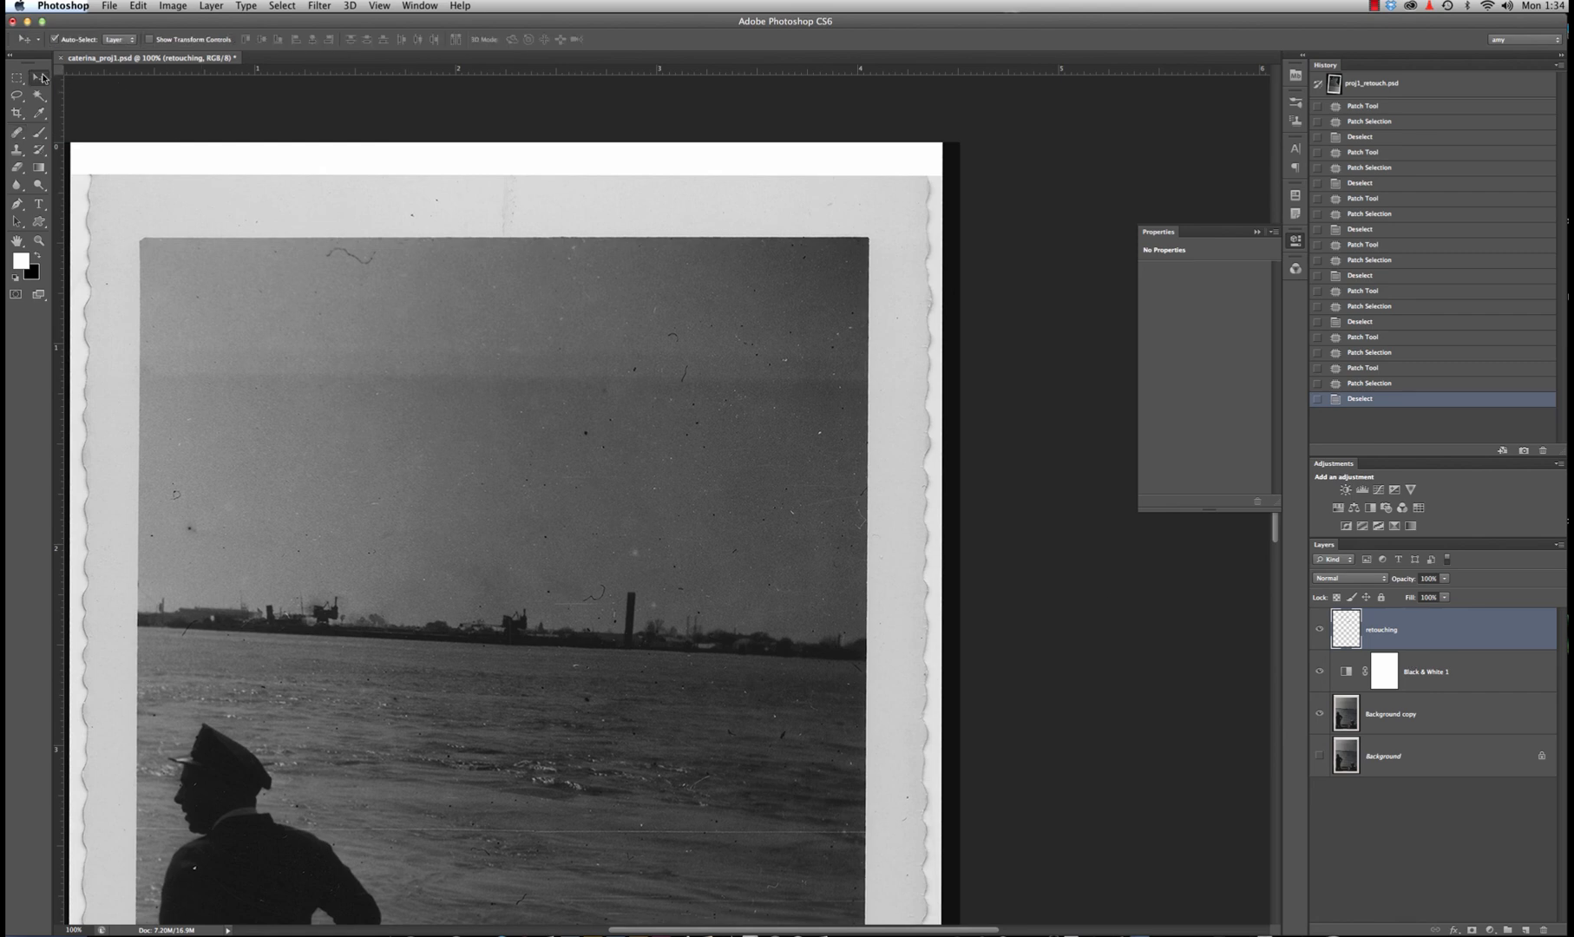
left_click(112, 5)
left_click(134, 147)
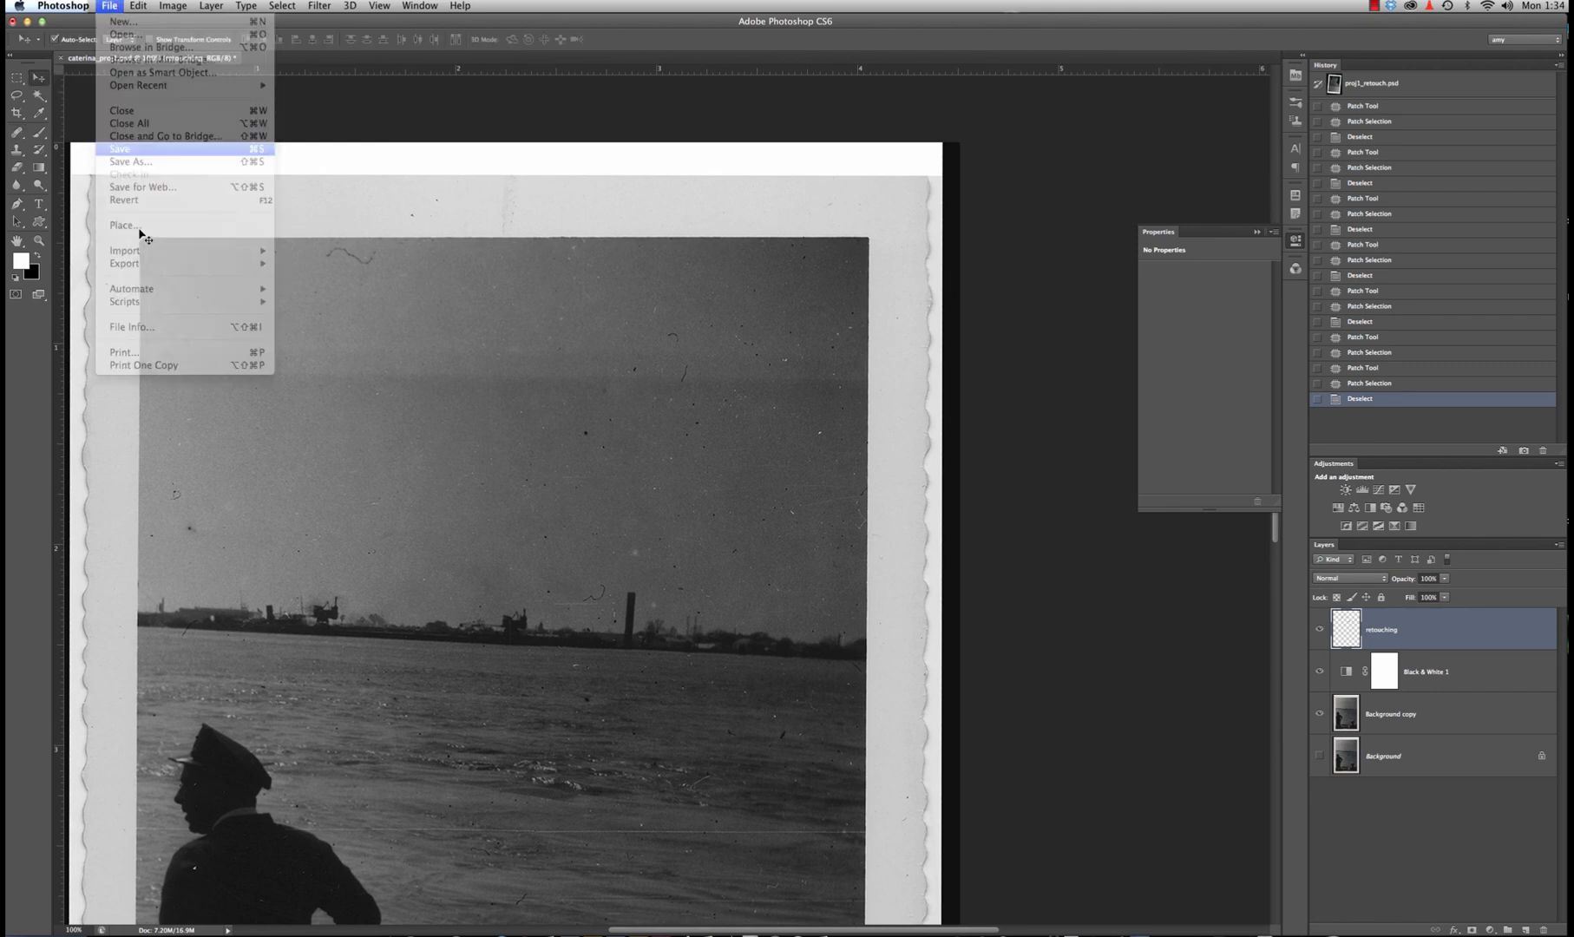
left_click(1375, 5)
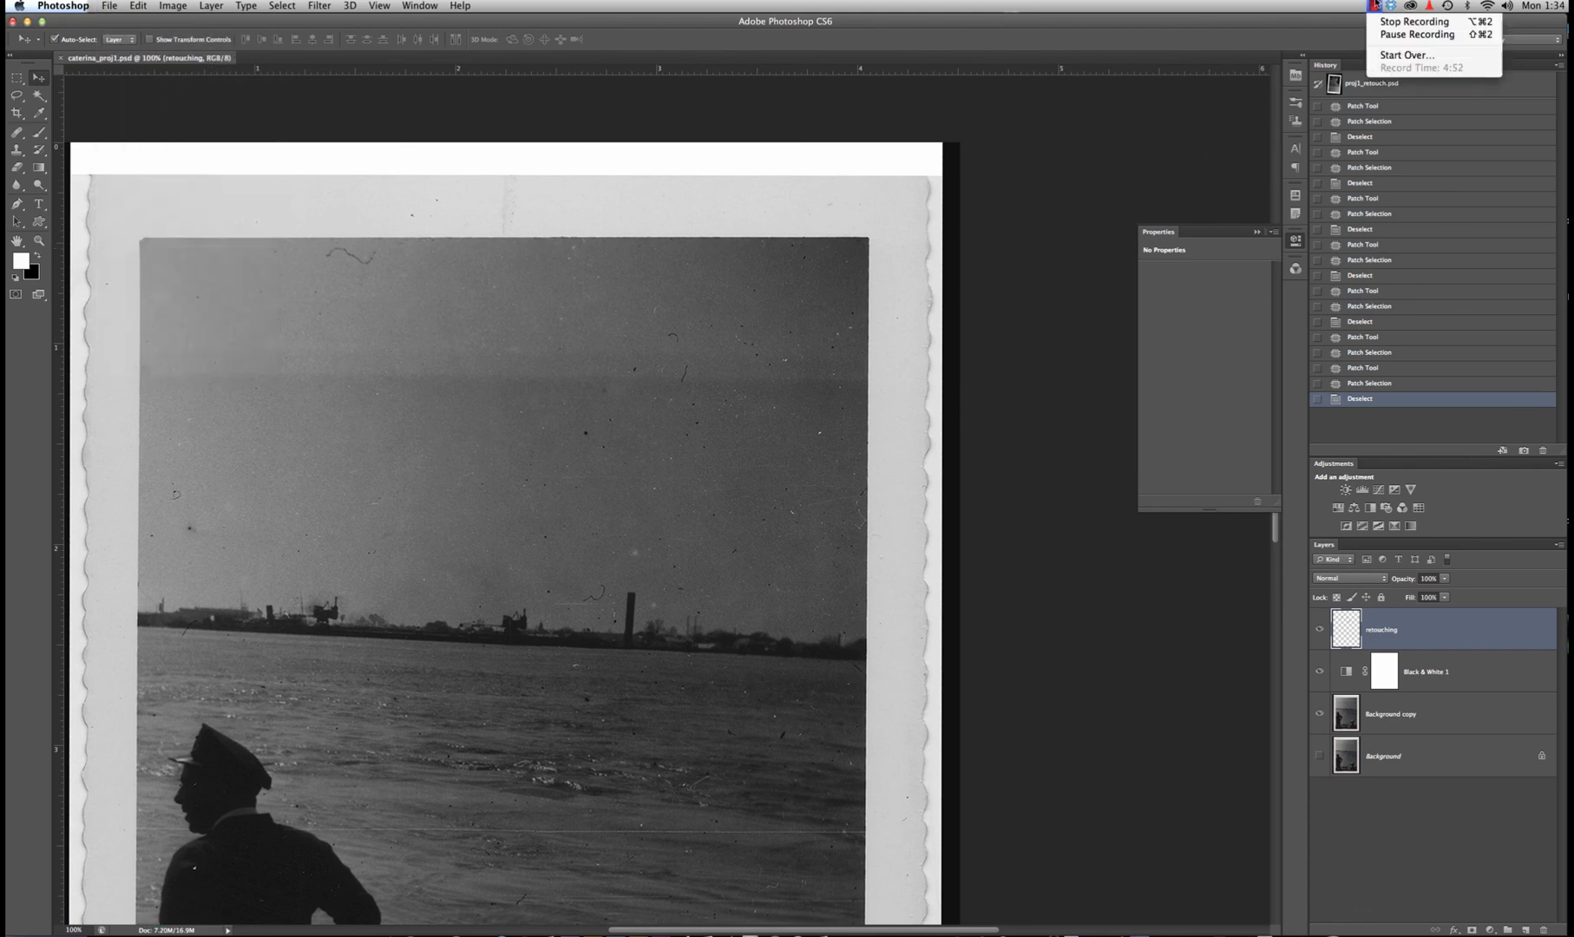